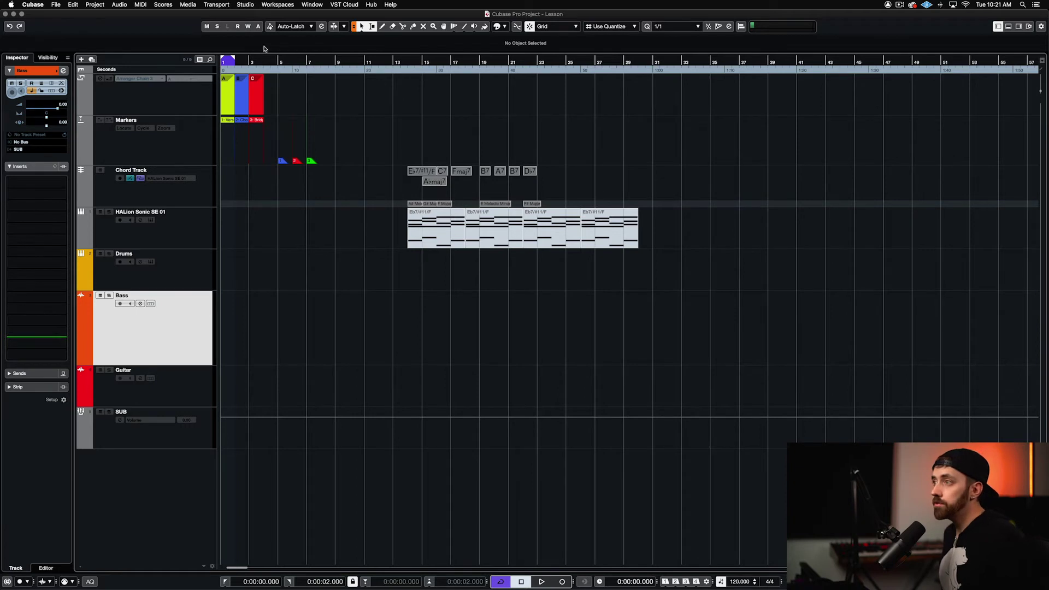
Step: Switch the ASIO driver in Studio Setup to Universal Audio Thunderbolt
{"action": "left_click", "coordinate": [246, 5]}
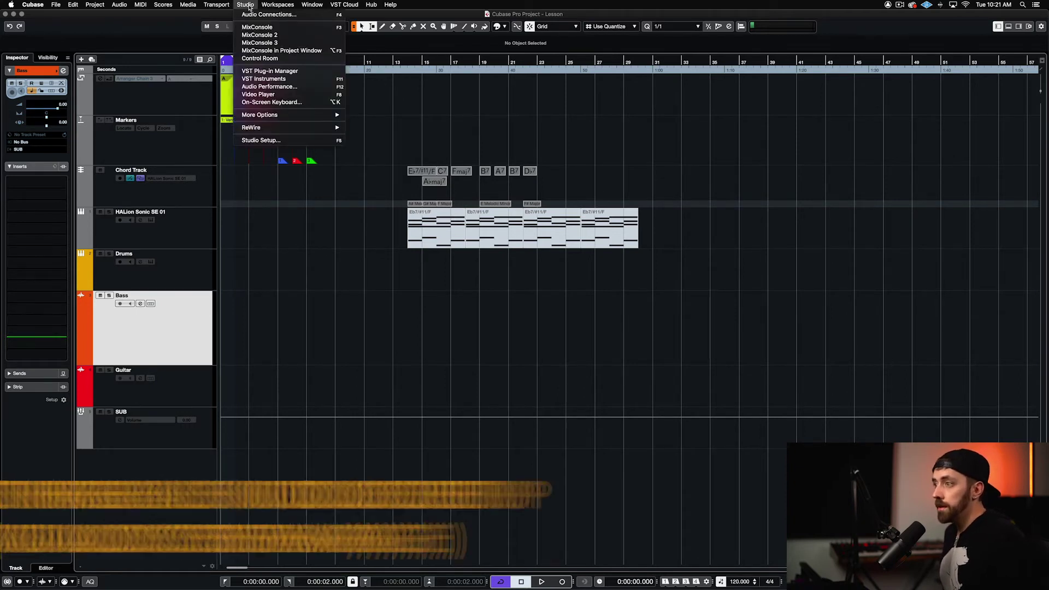
{"action": "left_click", "coordinate": [264, 141]}
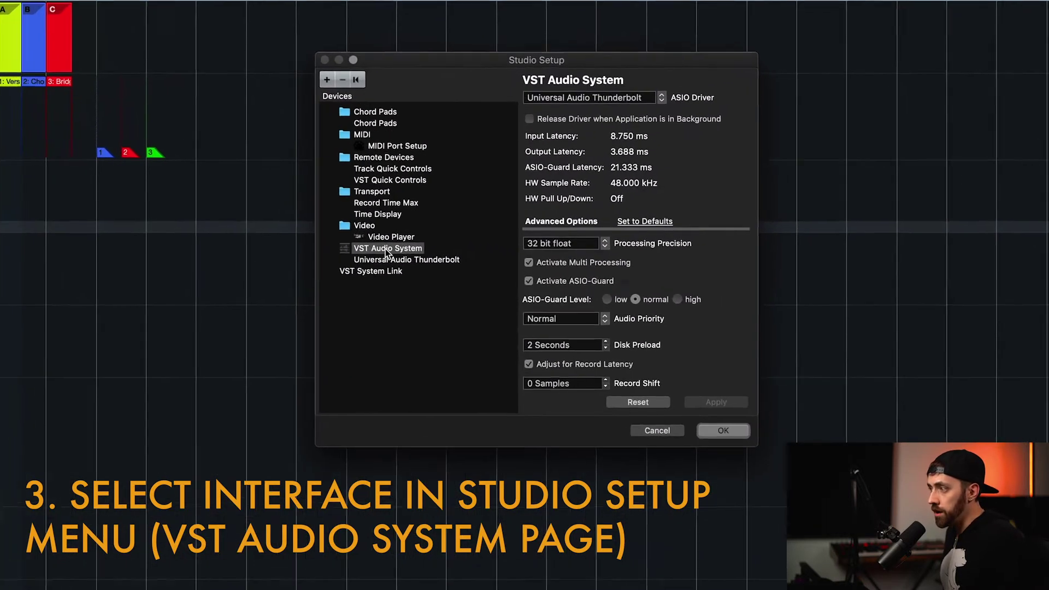
{"action": "left_click", "coordinate": [442, 218]}
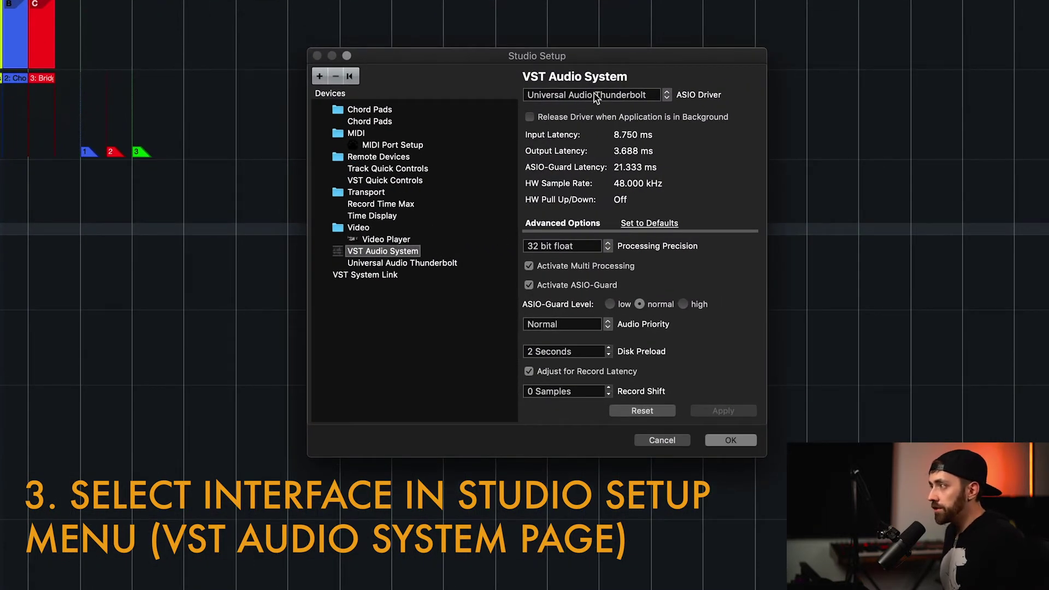
{"action": "left_click", "coordinate": [620, 98]}
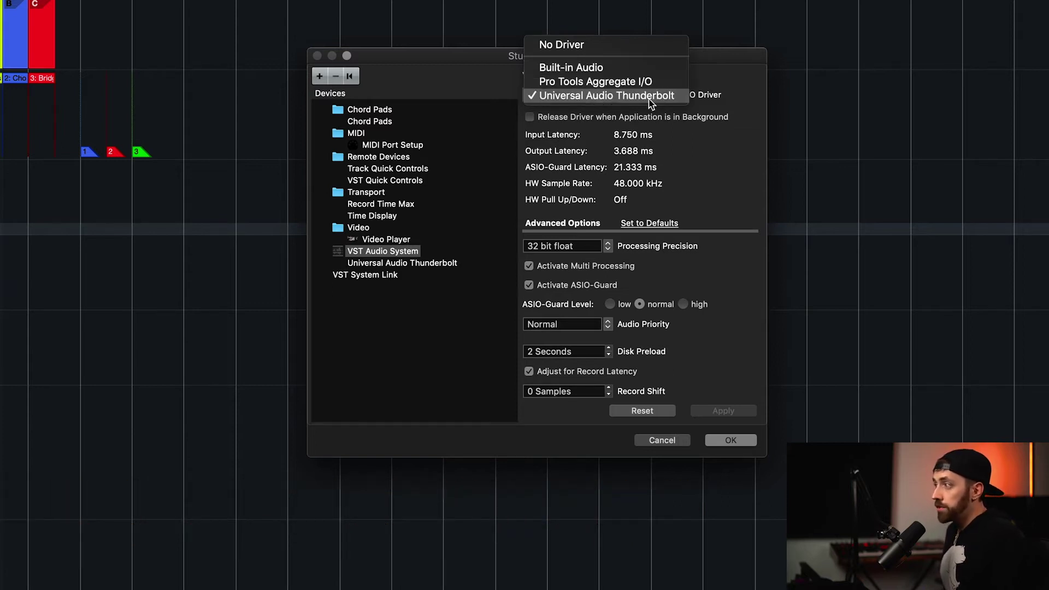
{"action": "left_click", "coordinate": [603, 97]}
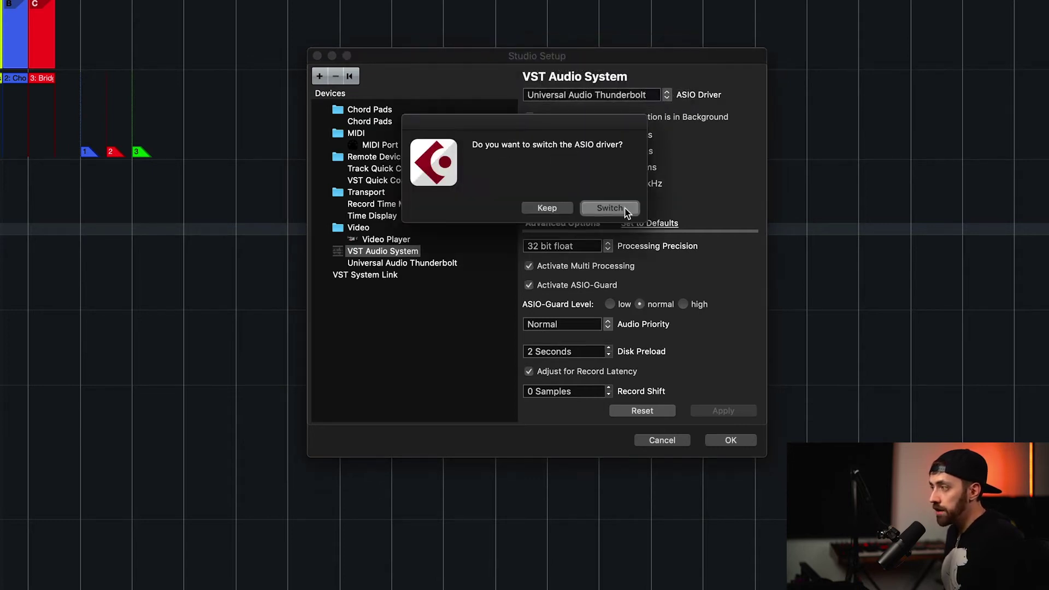
{"action": "left_click", "coordinate": [609, 208]}
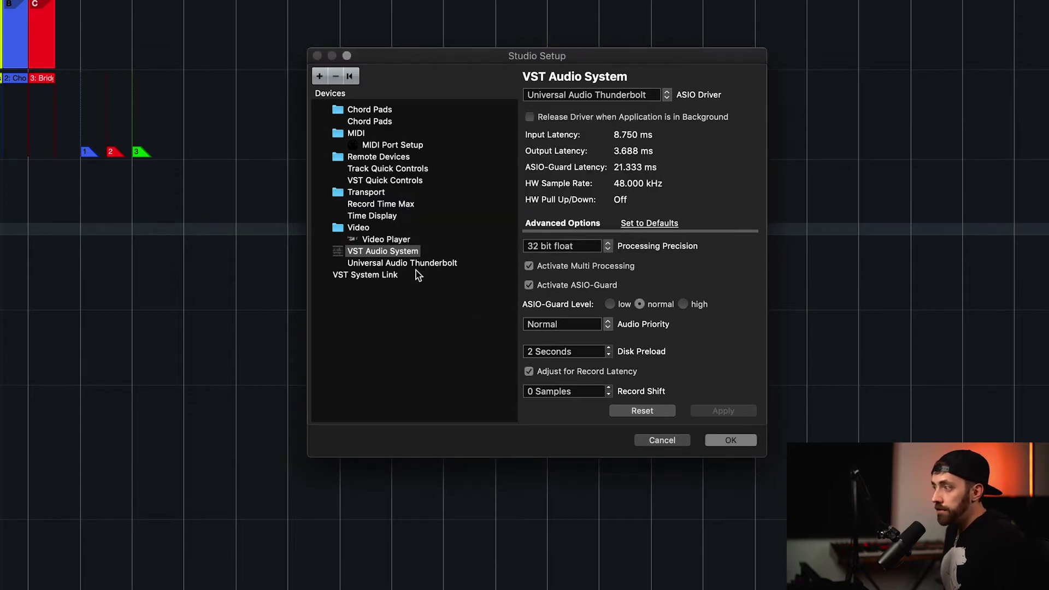
Step: Review the Universal Audio Thunderbolt port list and accept Studio Setup with OK
{"action": "left_click", "coordinate": [434, 269]}
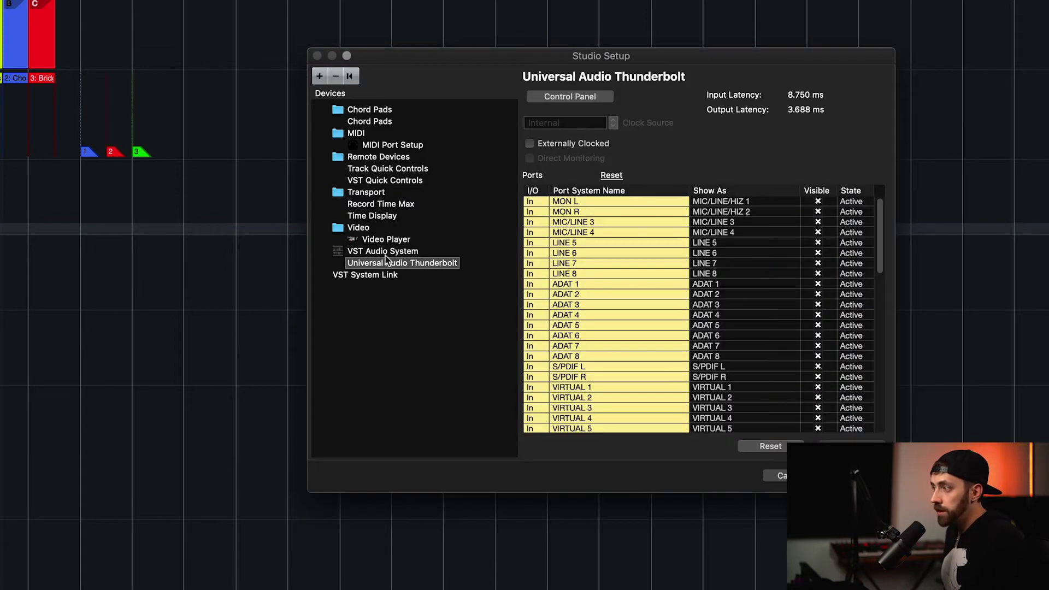
{"action": "scroll", "coordinate": [600, 271], "scroll_direction": "down", "scroll_amount": 10}
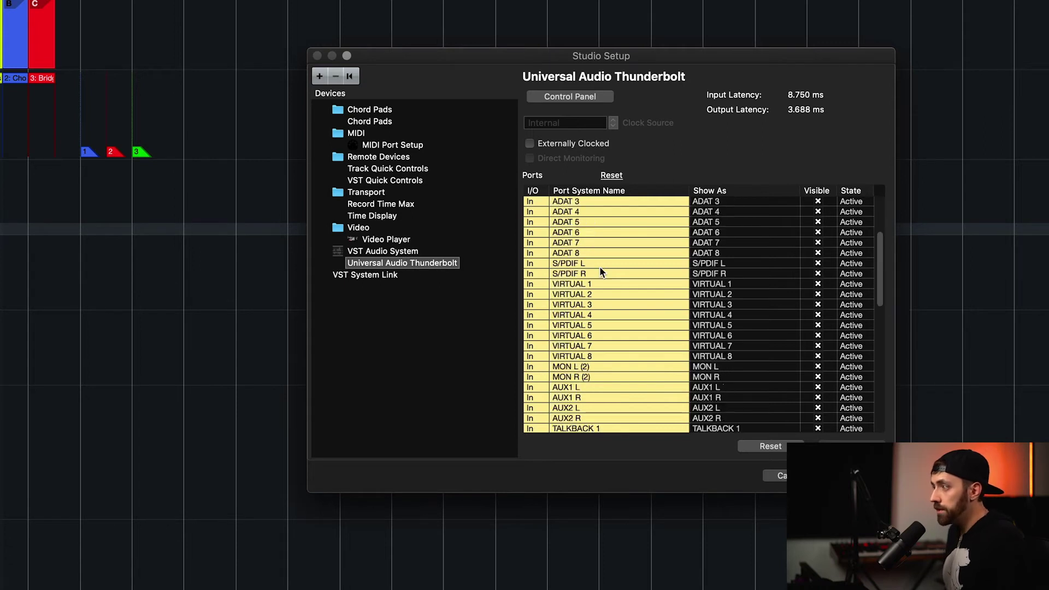
{"action": "scroll", "coordinate": [600, 272], "scroll_direction": "up", "scroll_amount": 15}
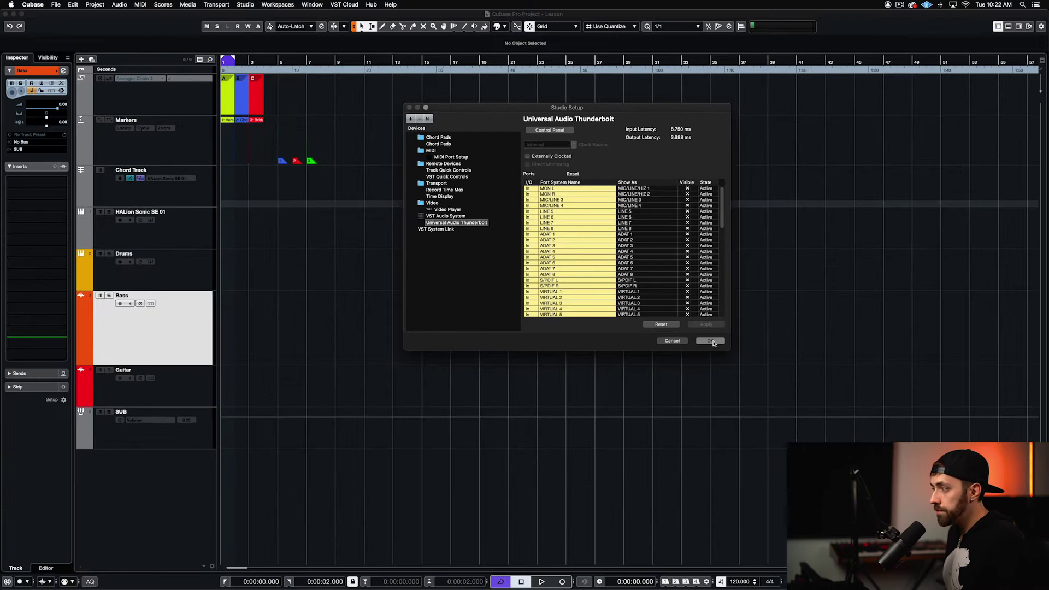
{"action": "left_click", "coordinate": [864, 475]}
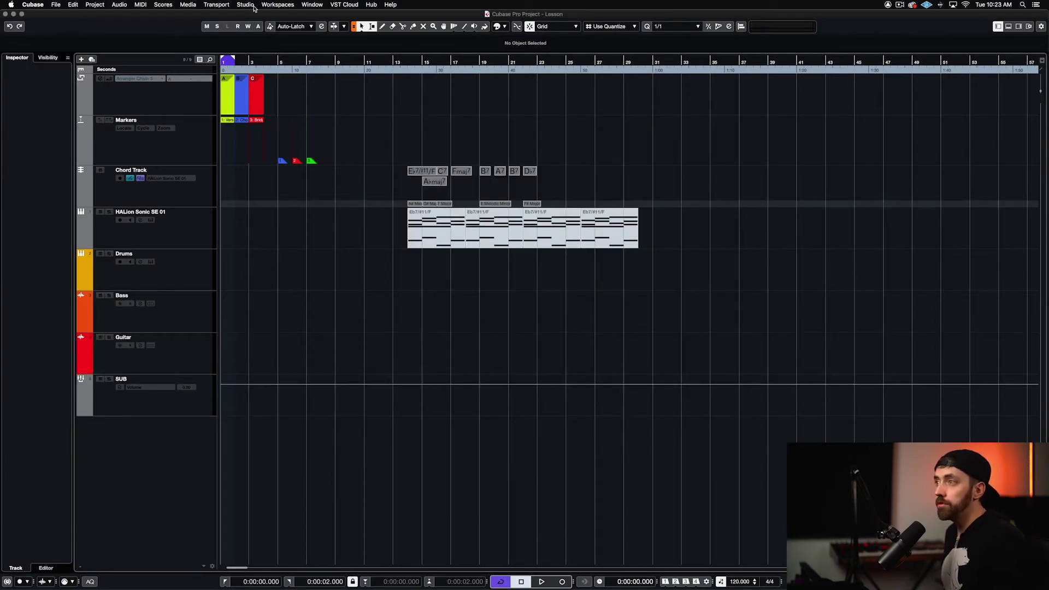
Step: In Audio Connections, add a Stereo output bus on the Universal Audio Thunderbolt device
{"action": "left_click", "coordinate": [245, 5]}
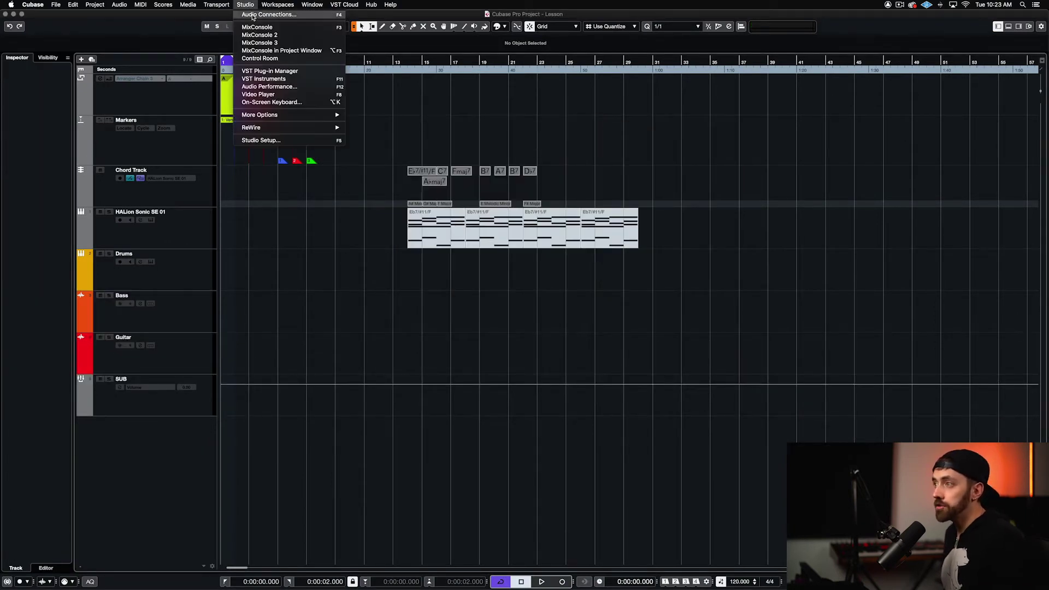
{"action": "left_click", "coordinate": [252, 15]}
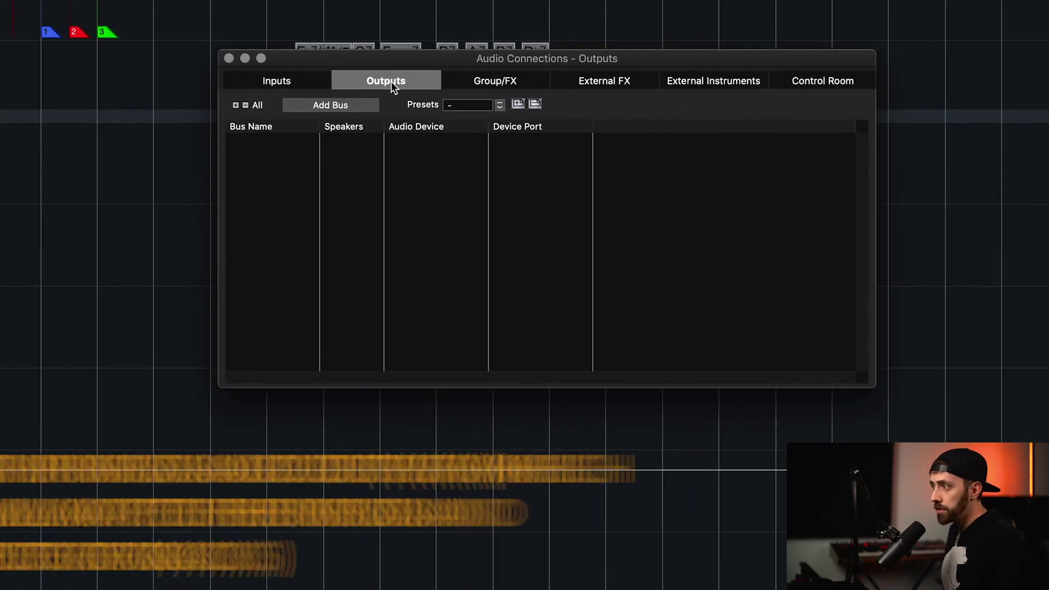
{"action": "left_click", "coordinate": [475, 107]}
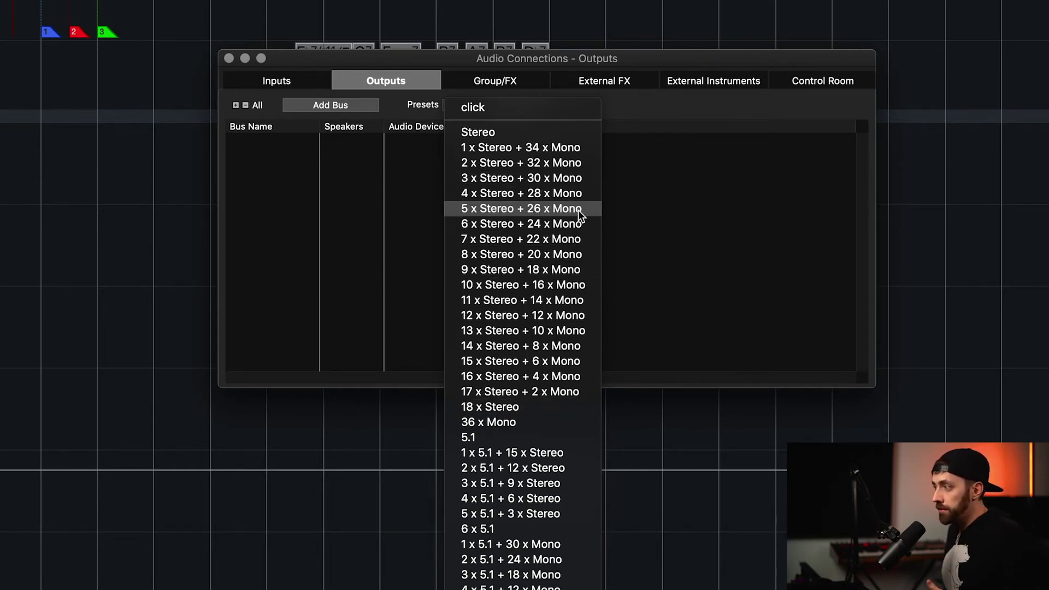
{"action": "left_click", "coordinate": [479, 132]}
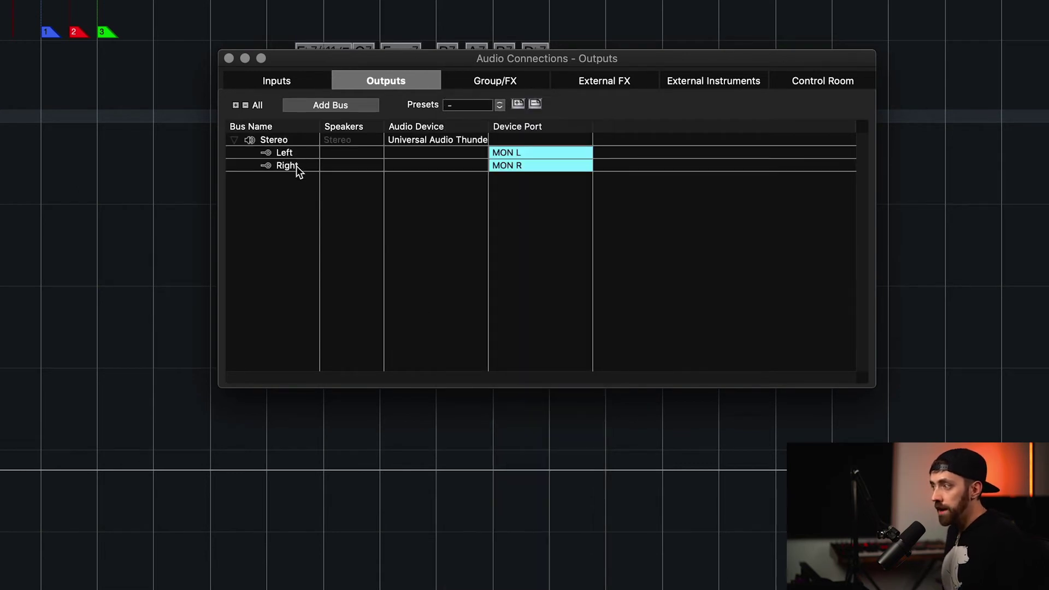
{"action": "left_click", "coordinate": [422, 139]}
{"action": "left_click", "coordinate": [425, 180]}
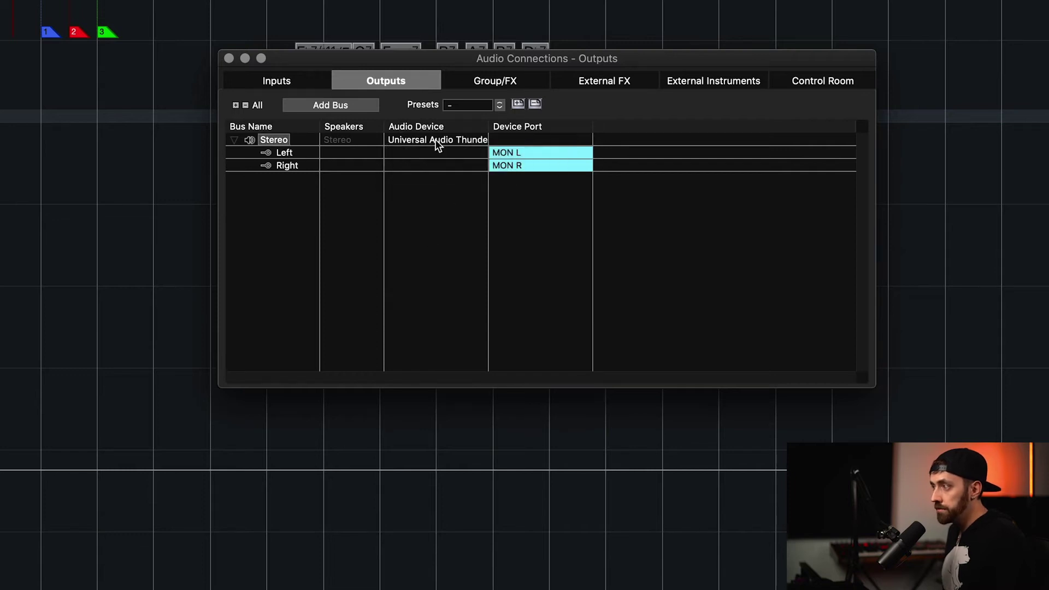
Step: Keep the Stereo bus's left output on MON L, then go to the Inputs list
{"action": "left_click", "coordinate": [514, 154]}
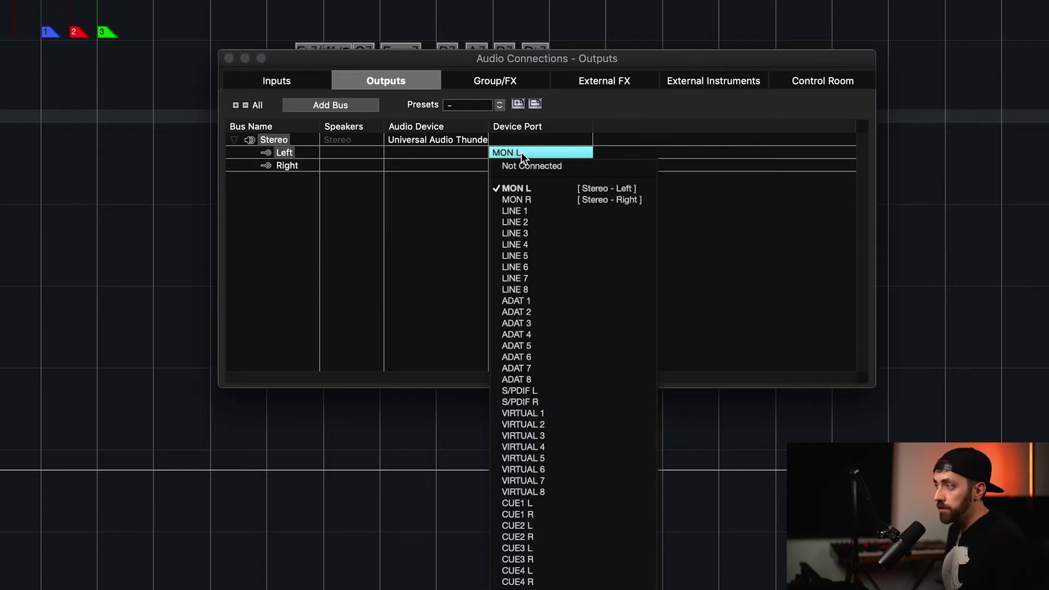
{"action": "left_click", "coordinate": [519, 154]}
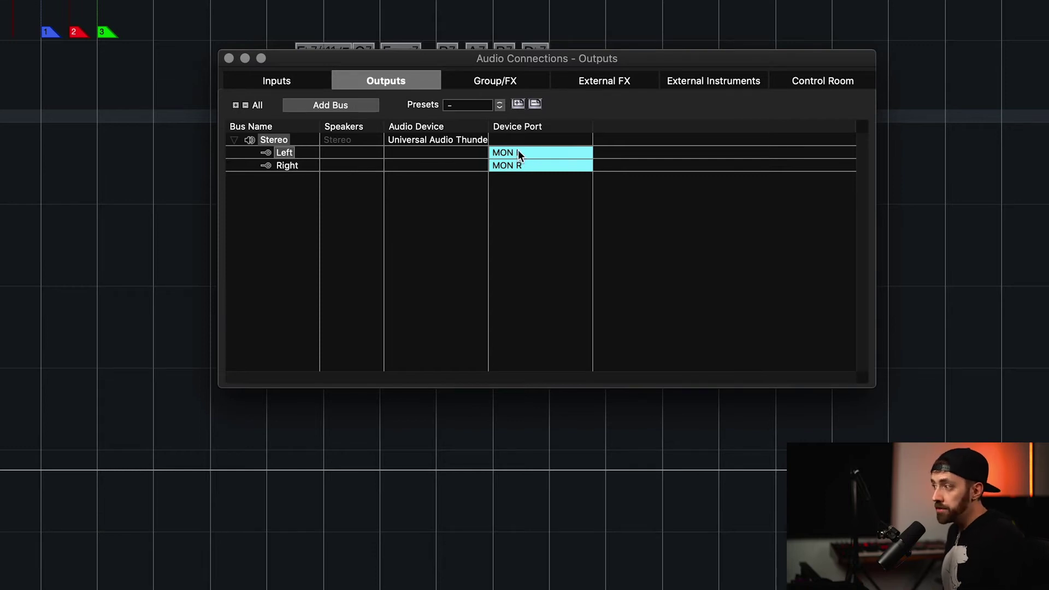
{"action": "left_click", "coordinate": [517, 153]}
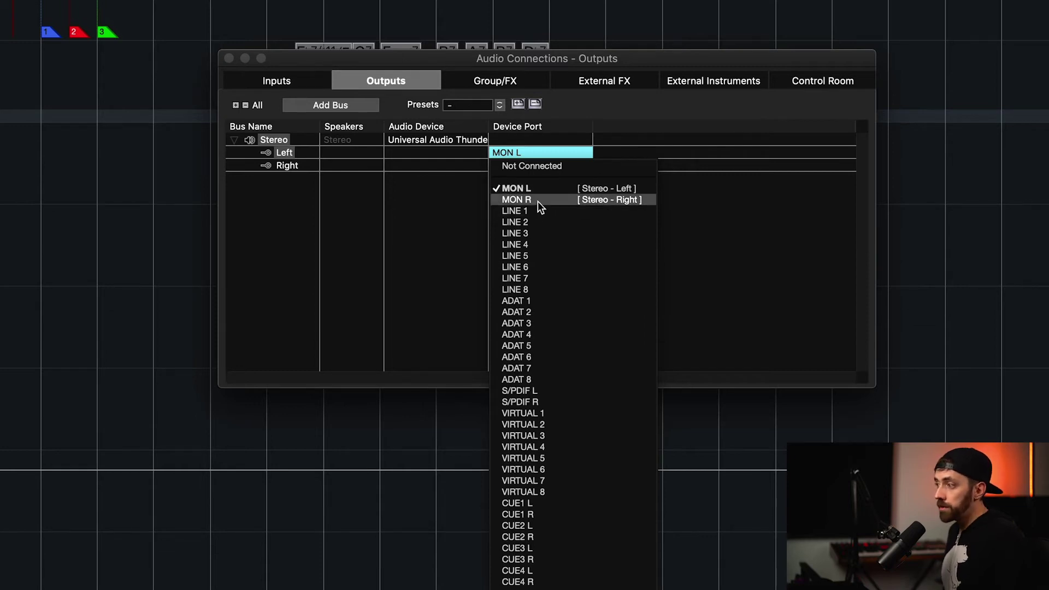
{"action": "left_click", "coordinate": [454, 215]}
{"action": "left_click", "coordinate": [322, 81]}
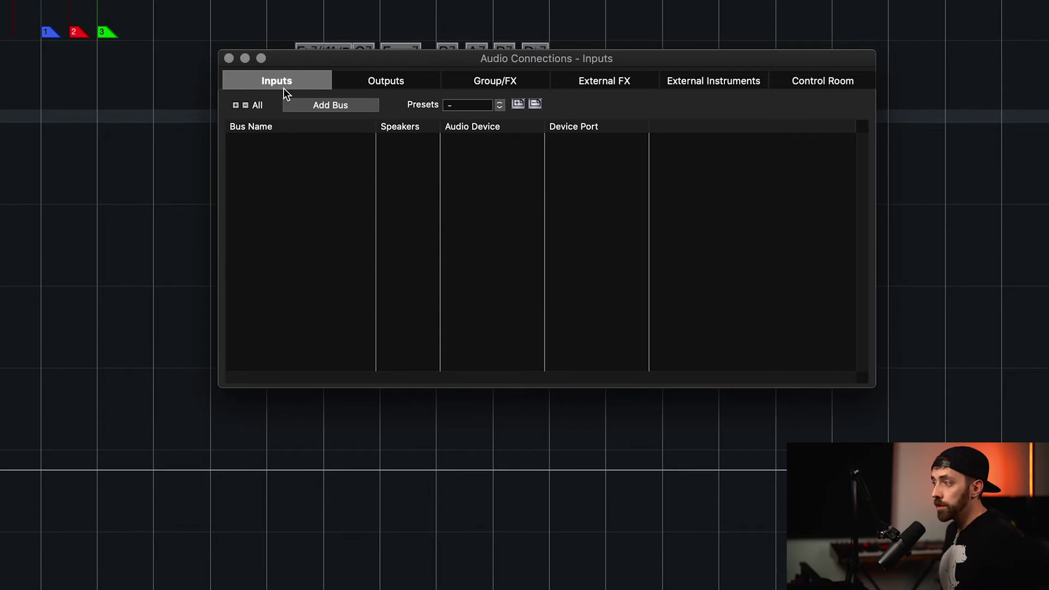
Step: Load the 34 x Mono input preset and scroll through the resulting buses
{"action": "left_click", "coordinate": [474, 106]}
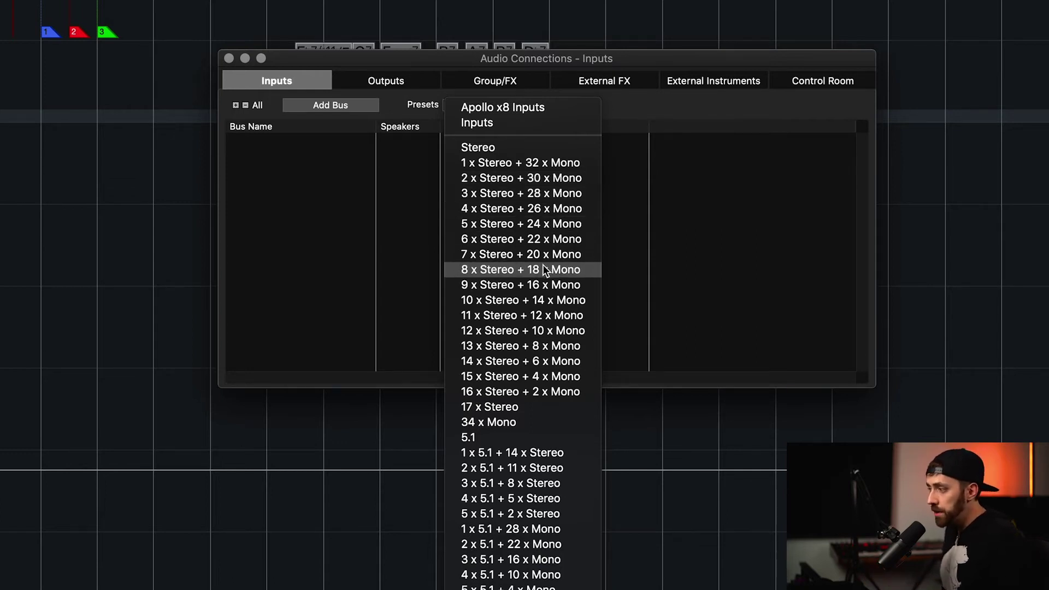
{"action": "left_click", "coordinate": [496, 422]}
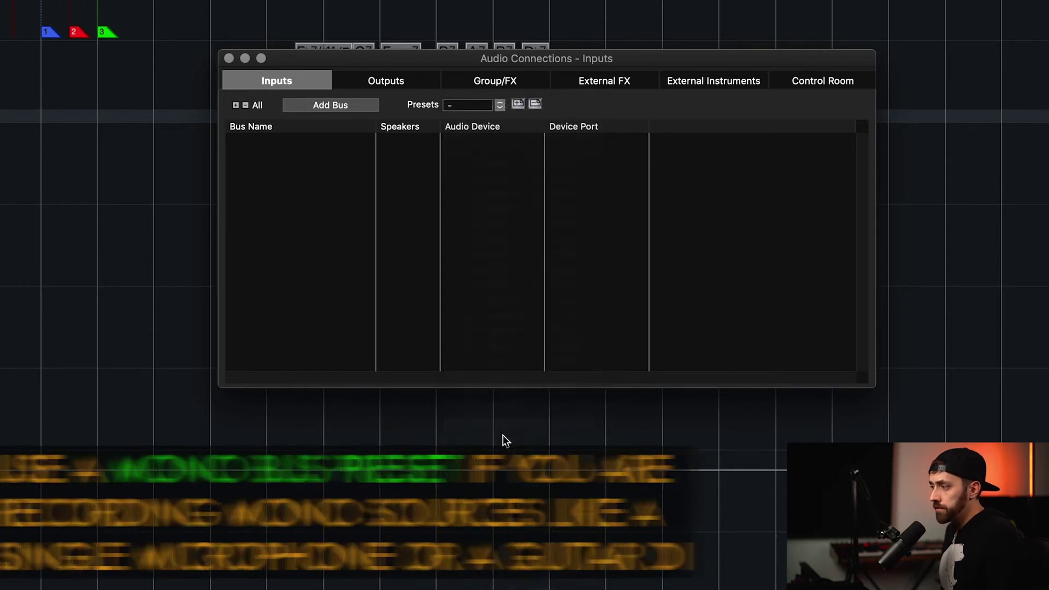
{"action": "scroll", "coordinate": [389, 253], "scroll_direction": "down", "scroll_amount": 5}
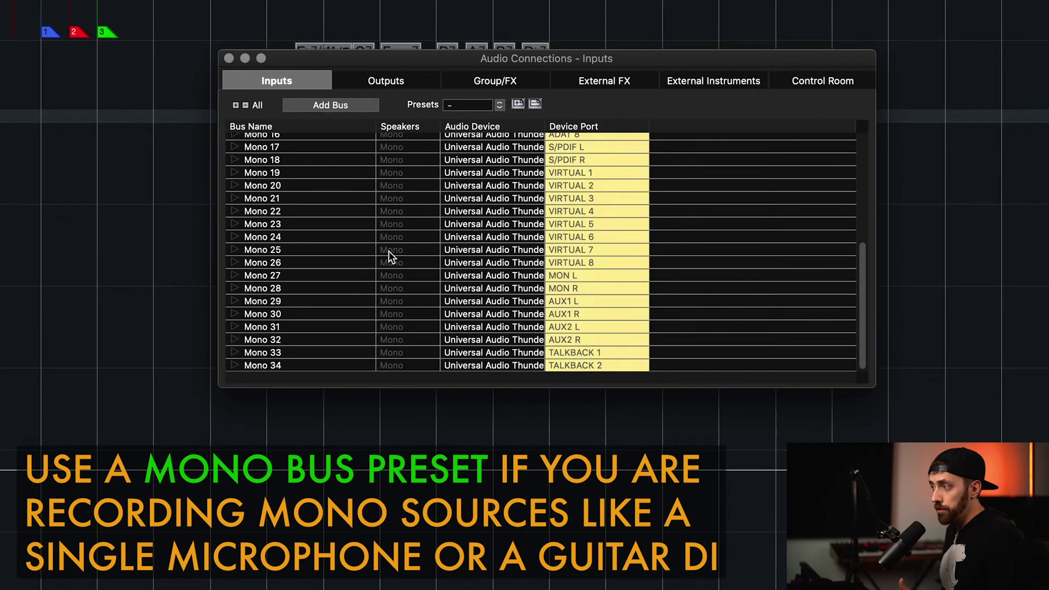
{"action": "scroll", "coordinate": [569, 226], "scroll_direction": "up", "scroll_amount": 5}
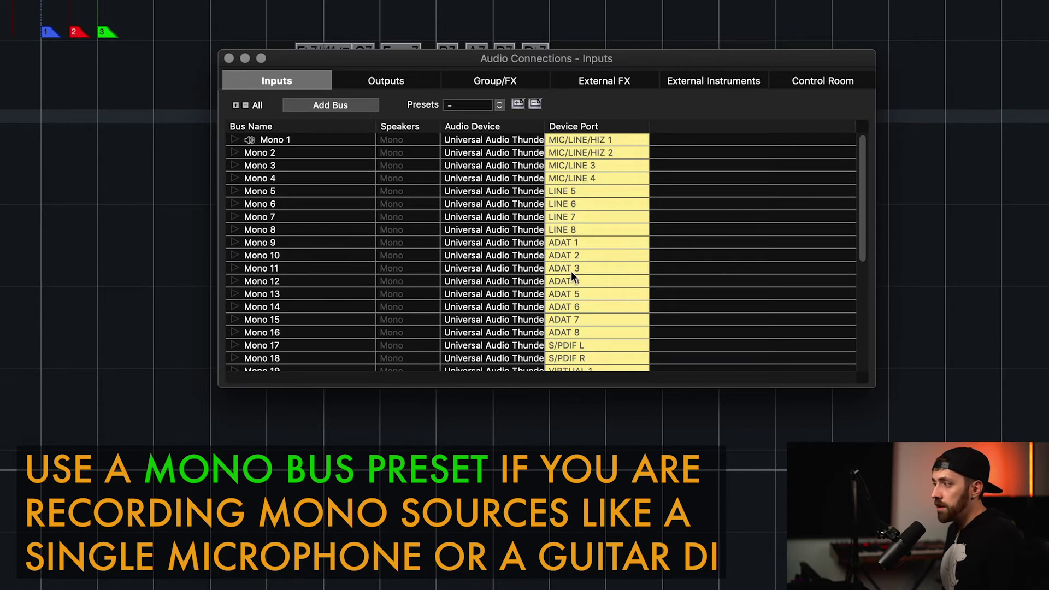
{"action": "scroll", "coordinate": [572, 271], "scroll_direction": "down", "scroll_amount": 5}
{"action": "scroll", "coordinate": [571, 271], "scroll_direction": "up", "scroll_amount": 5}
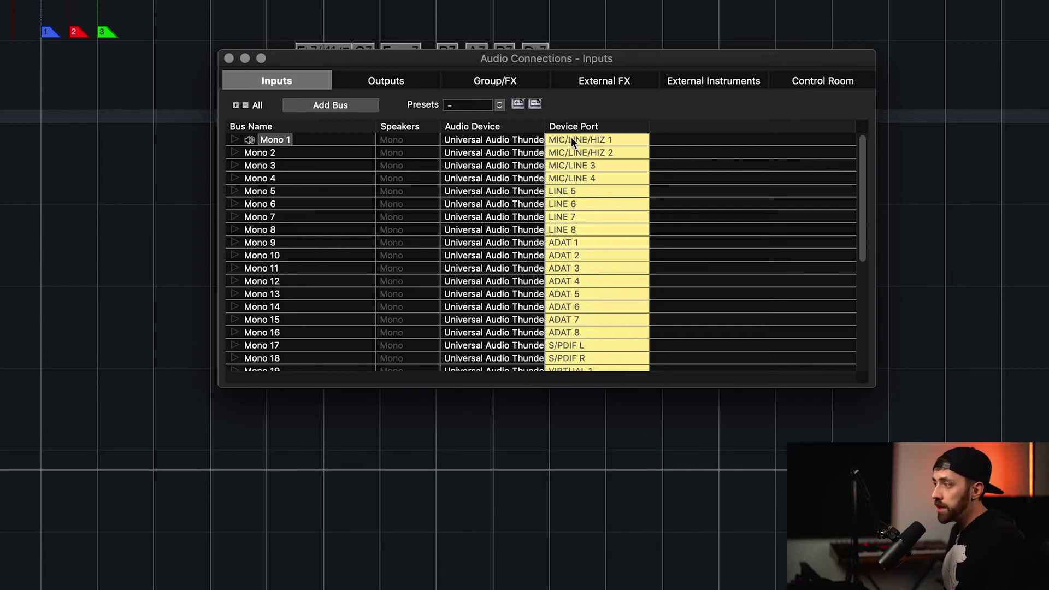
Step: Check the device ports of Mono 1 and Mono 2 without changing them
{"action": "left_click", "coordinate": [603, 139]}
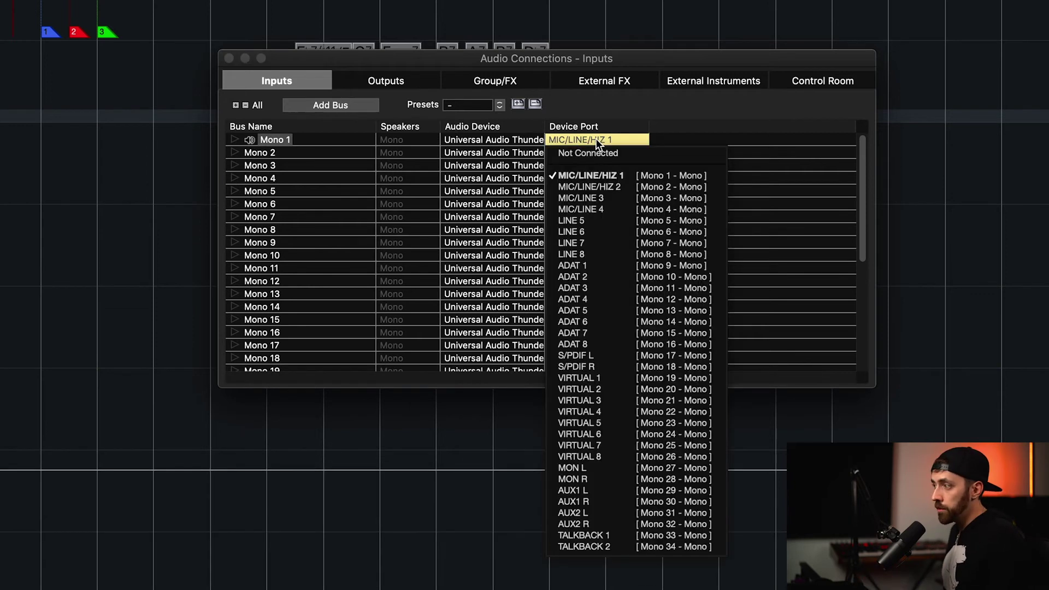
{"action": "left_click", "coordinate": [605, 174], "text": "shift"}
{"action": "left_click", "coordinate": [297, 152]}
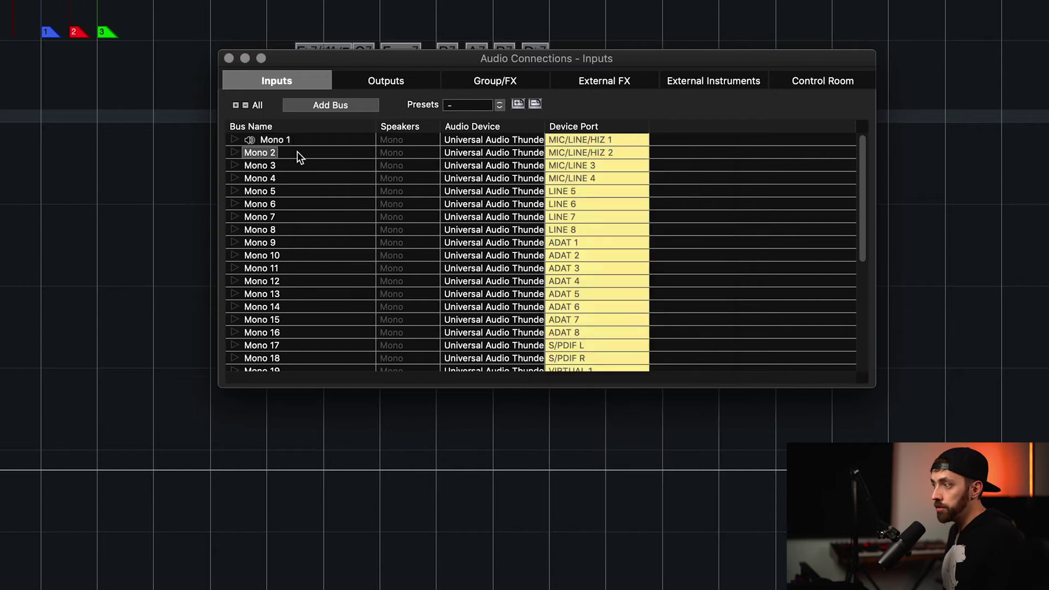
{"action": "left_click", "coordinate": [601, 152]}
{"action": "left_click", "coordinate": [589, 152]}
{"action": "left_click", "coordinate": [587, 152]}
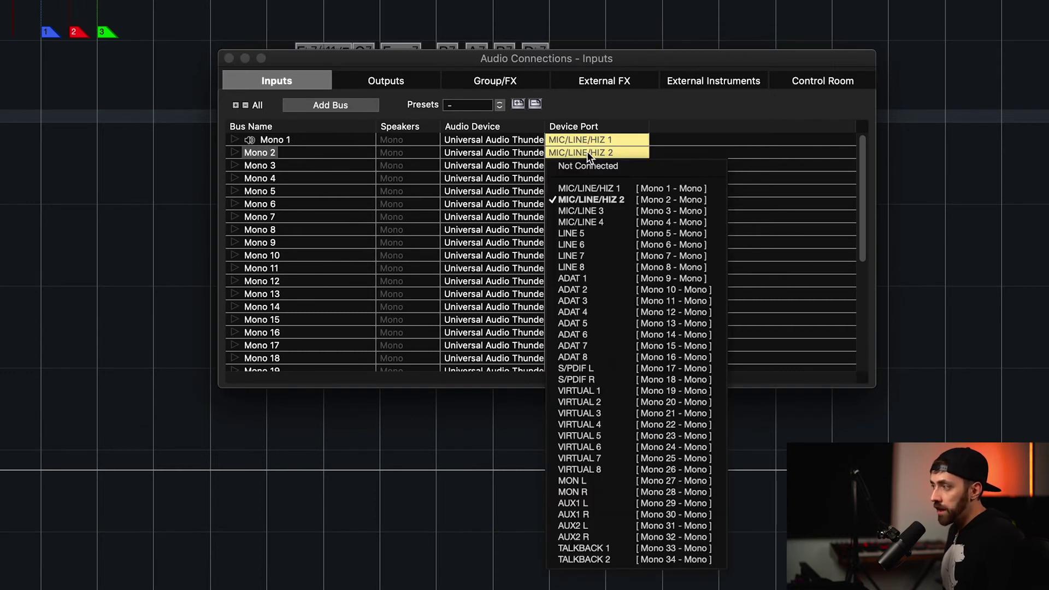
{"action": "left_click", "coordinate": [512, 165]}
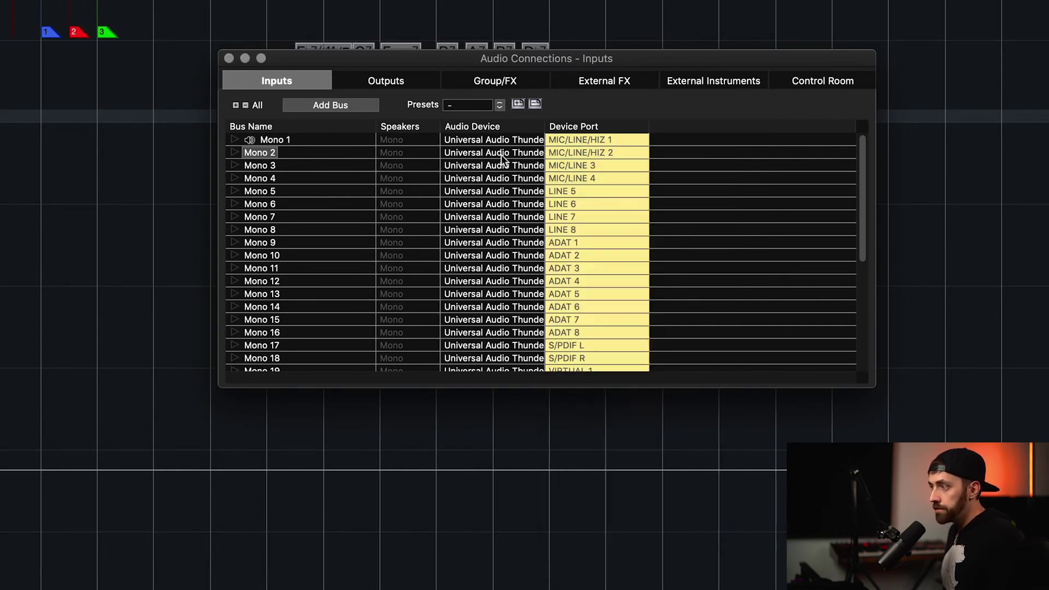
Step: Check Mono 3's device port, leaving it unchanged, and reopen the input presets list
{"action": "left_click", "coordinate": [276, 165]}
{"action": "left_click", "coordinate": [593, 165]}
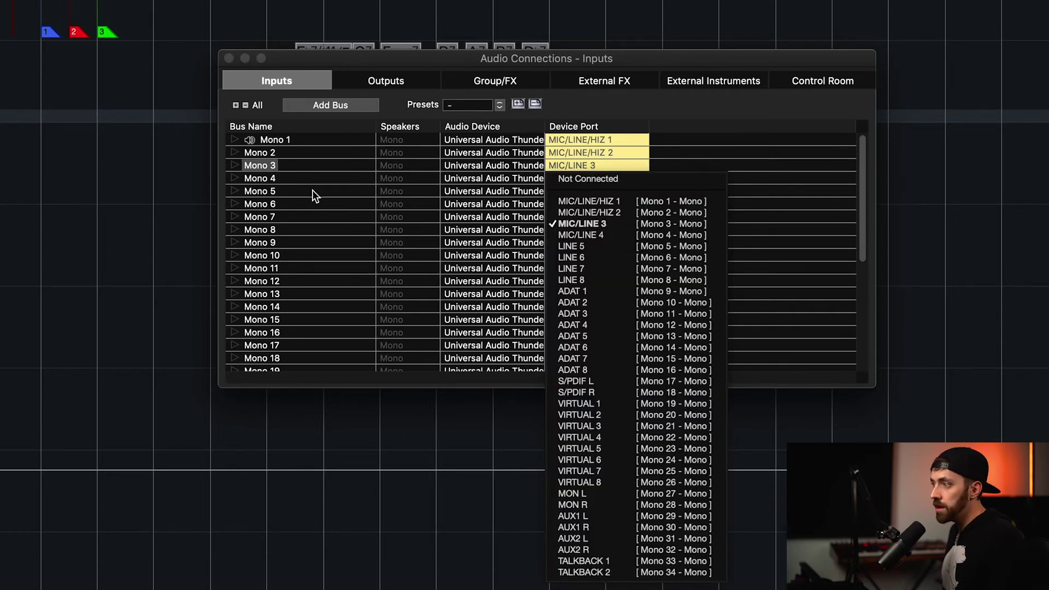
{"action": "left_click", "coordinate": [624, 147]}
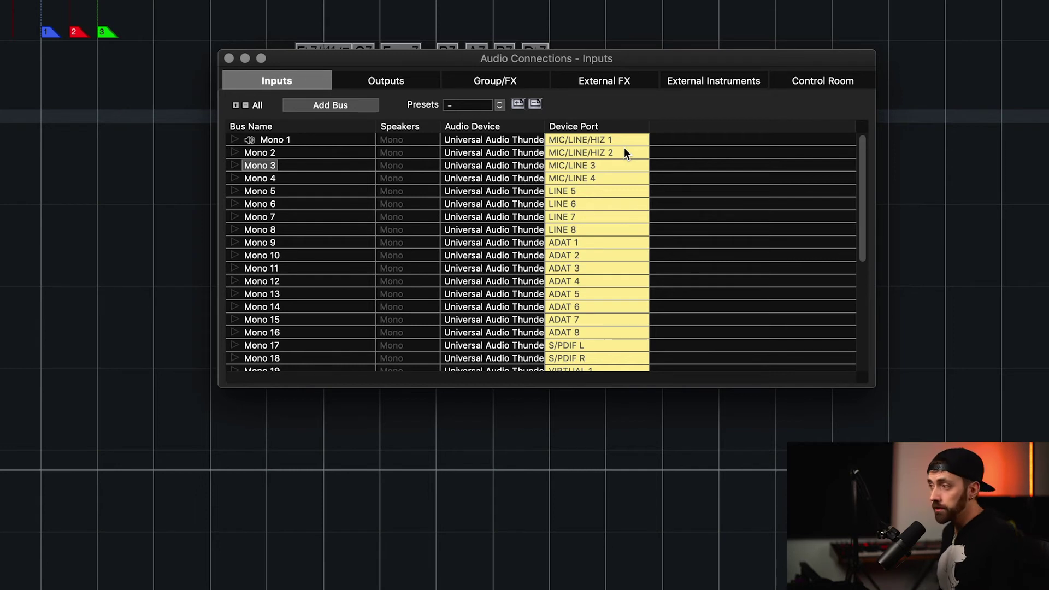
{"action": "left_click", "coordinate": [500, 105]}
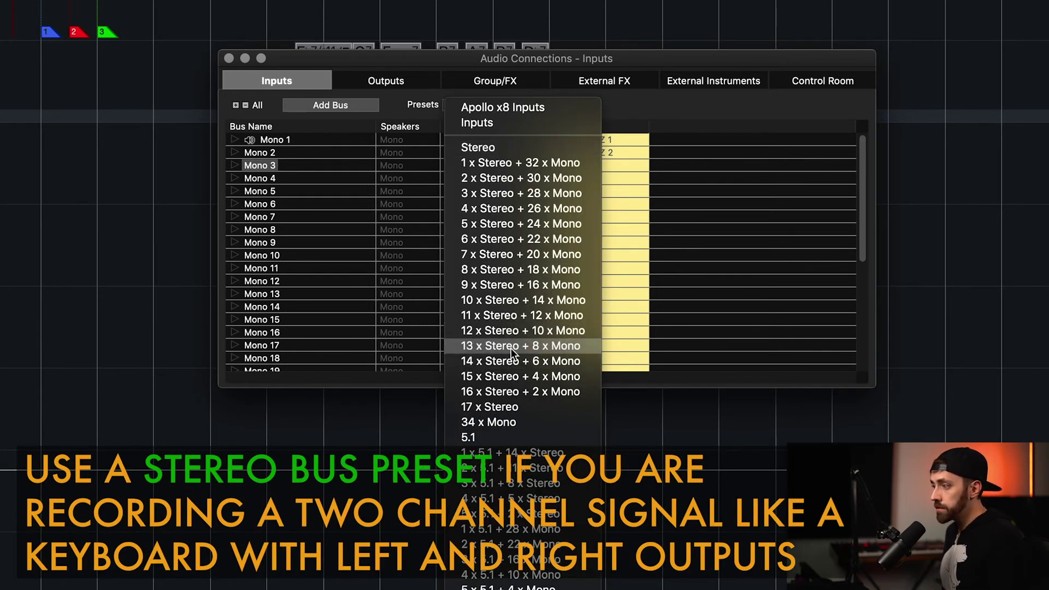
Step: Load the 17 x Stereo input preset and expand Stereo 1's channels
{"action": "left_click", "coordinate": [503, 408]}
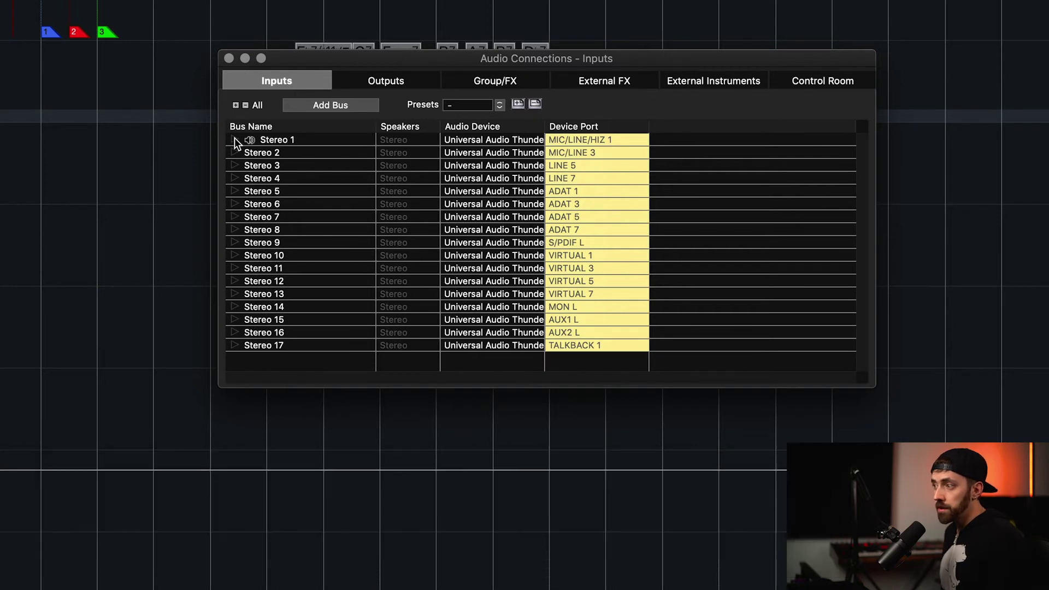
{"action": "left_click", "coordinate": [235, 140]}
{"action": "left_click", "coordinate": [275, 141]}
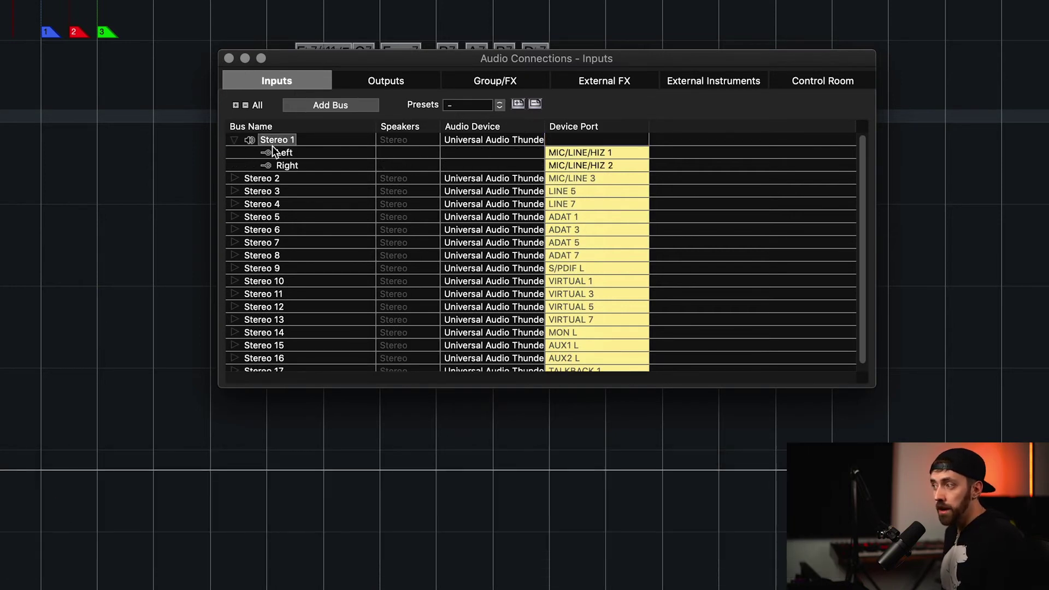
{"action": "left_click", "coordinate": [276, 153]}
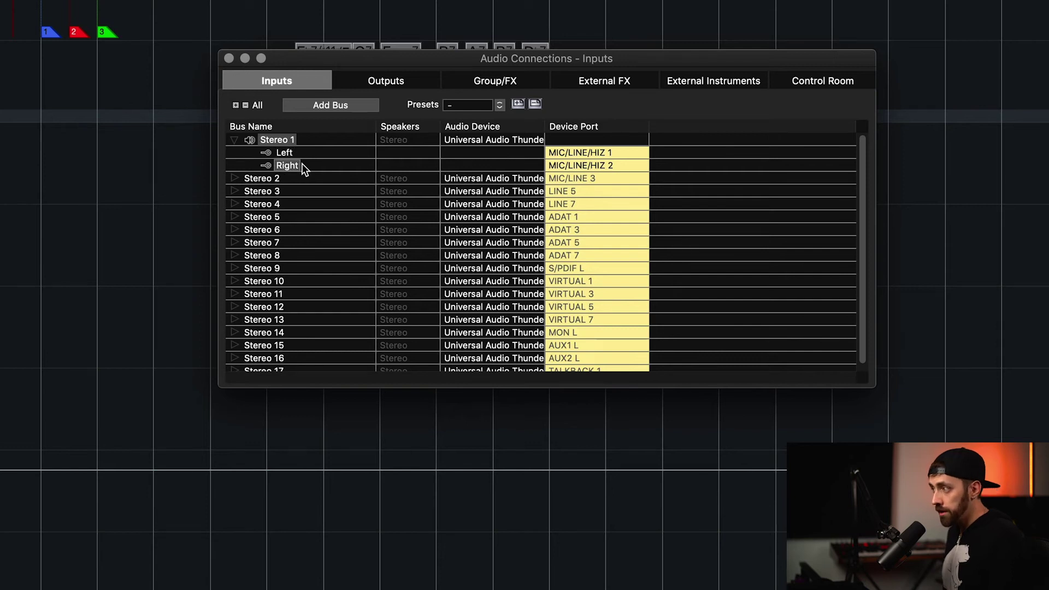
Step: Check Stereo 1's Left/Right ports and expand Stereo 2 to view its Right port
{"action": "left_click", "coordinate": [612, 153]}
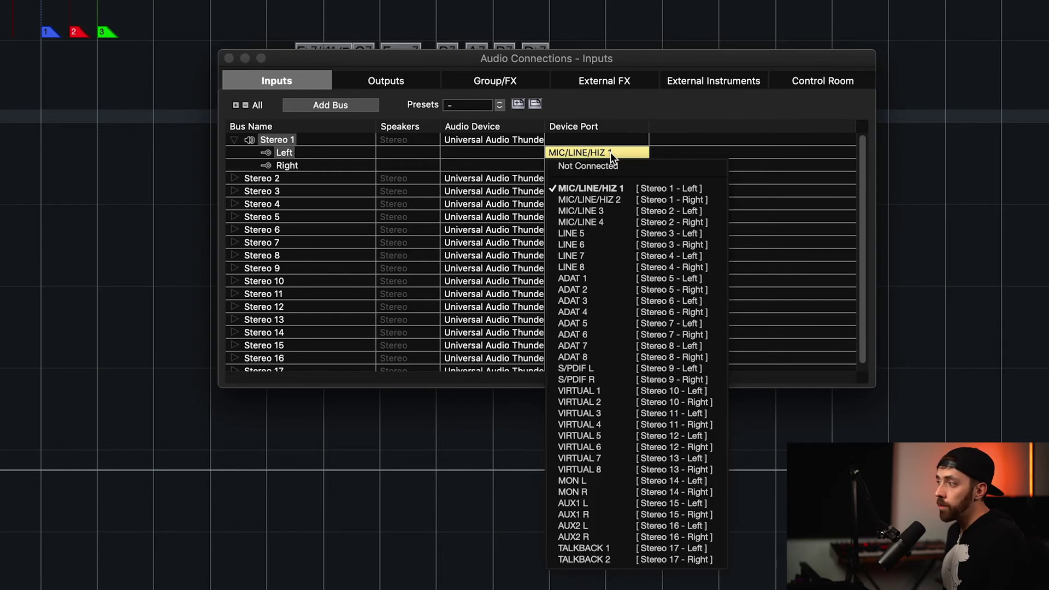
{"action": "left_click", "coordinate": [503, 159]}
{"action": "left_click", "coordinate": [588, 165]}
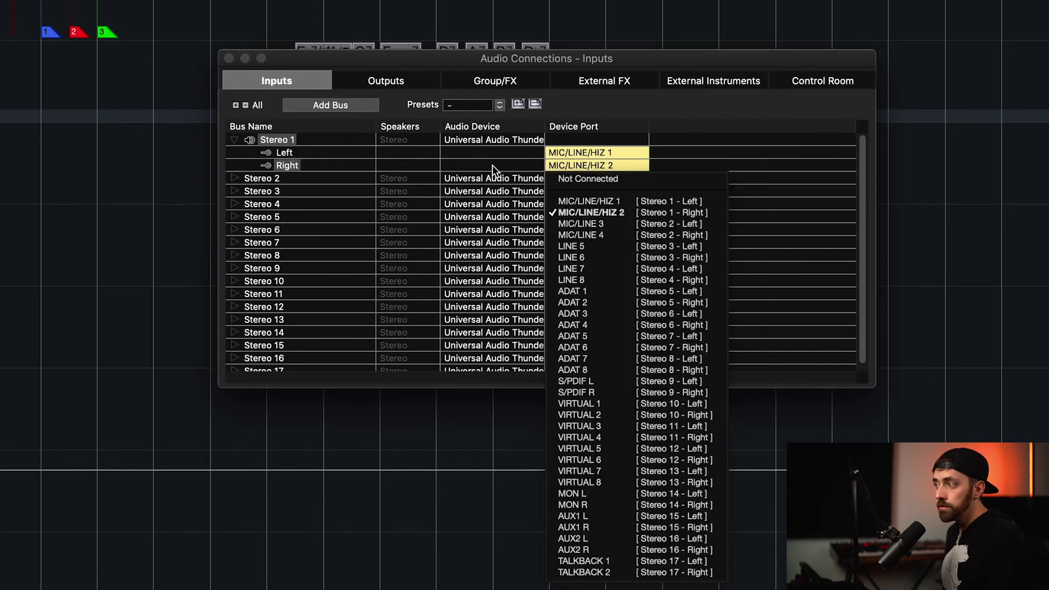
{"action": "left_click", "coordinate": [591, 213], "text": "shift"}
{"action": "left_click", "coordinate": [234, 178]}
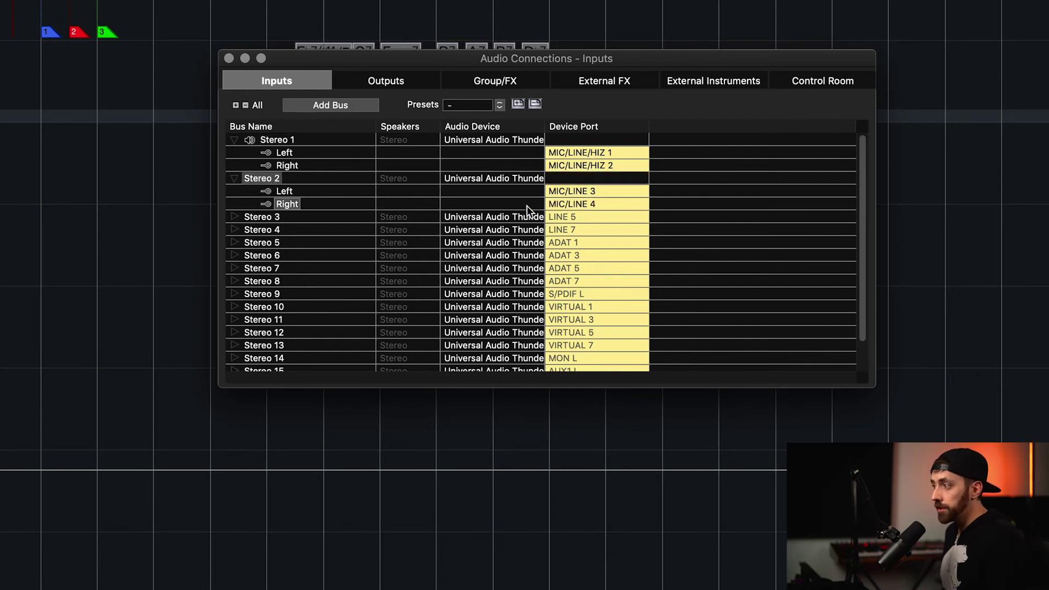
{"action": "left_click", "coordinate": [600, 205]}
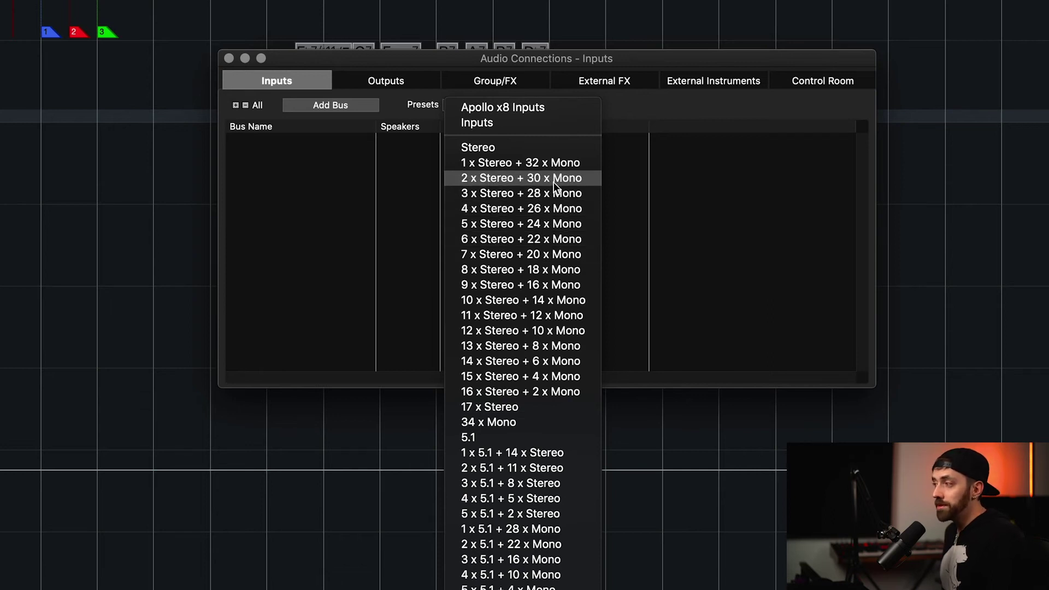
Step: Load the 2 x Stereo + 30 x Mono preset and expand Stereo 1 and Stereo 2
{"action": "left_click", "coordinate": [491, 182]}
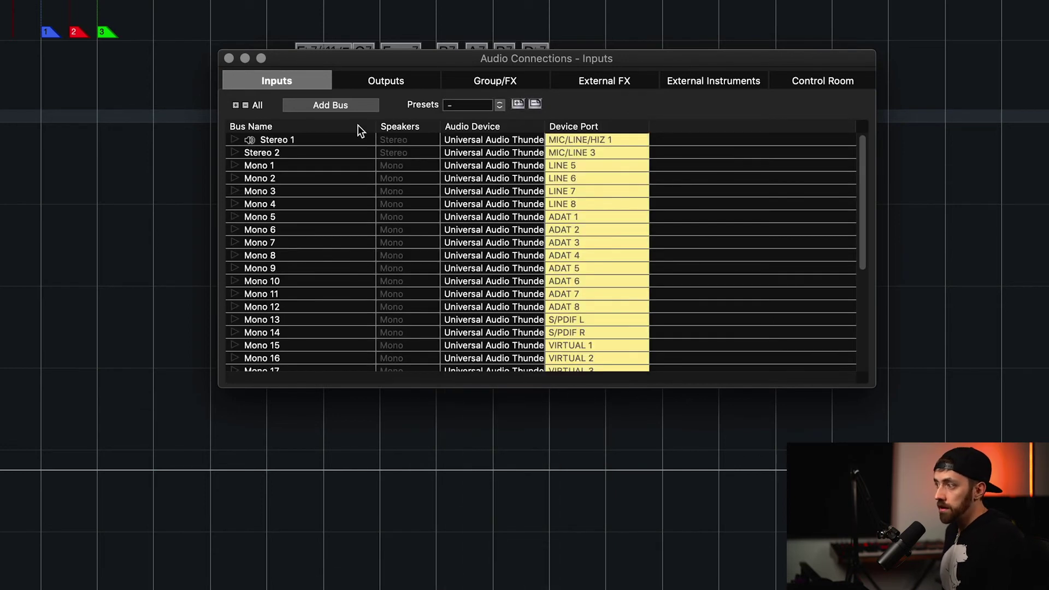
{"action": "double_click", "coordinate": [280, 141]}
{"action": "left_click", "coordinate": [234, 141]}
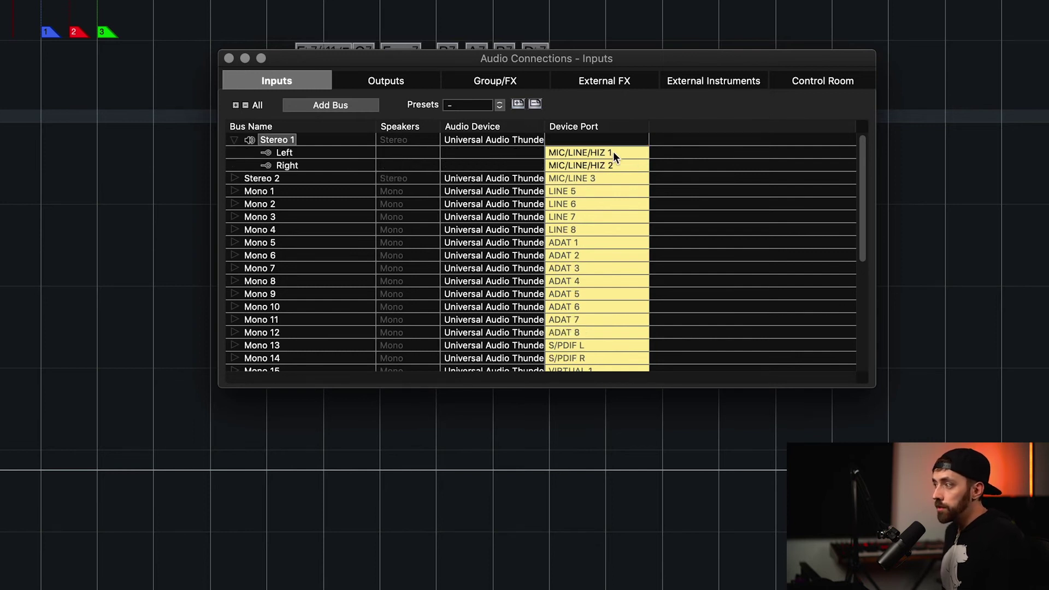
{"action": "left_click", "coordinate": [234, 178]}
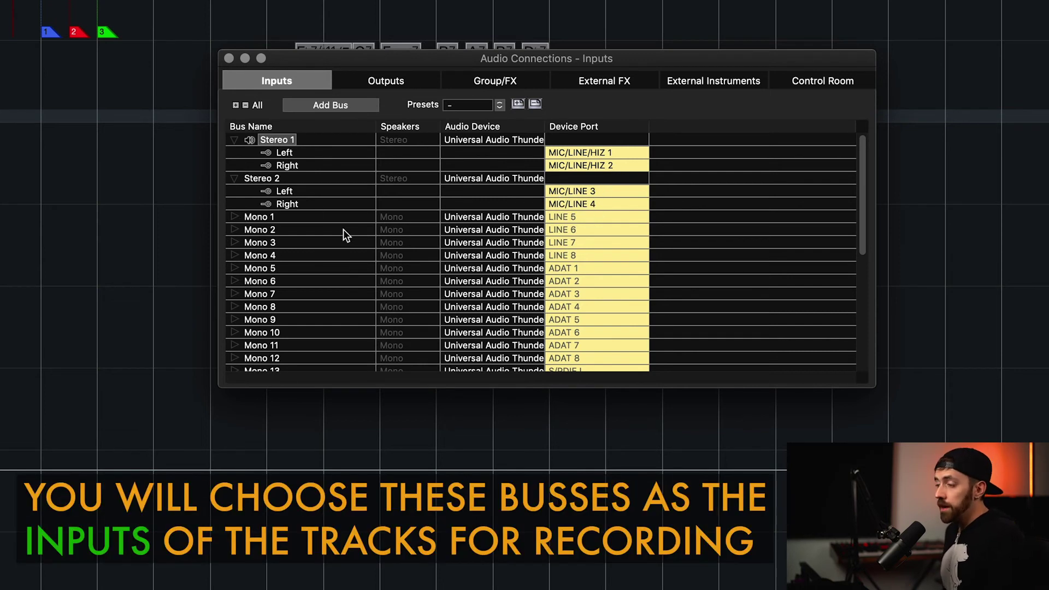
Step: Check the Mono 1 and Mono 2 ports, keeping Mono 2 on LINE 6
{"action": "left_click", "coordinate": [276, 217]}
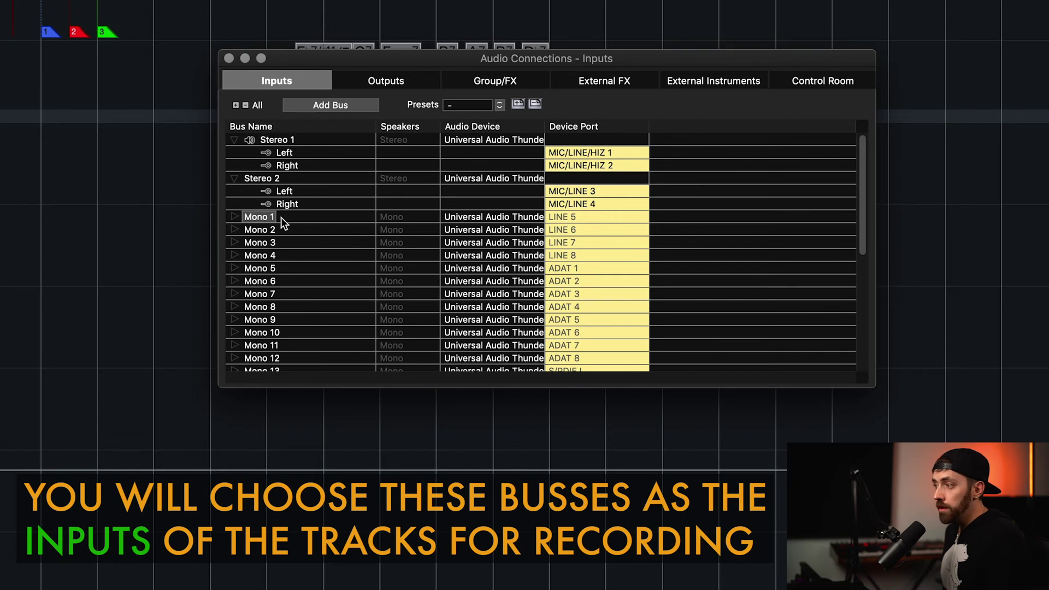
{"action": "left_click", "coordinate": [573, 217]}
{"action": "left_click", "coordinate": [460, 225]}
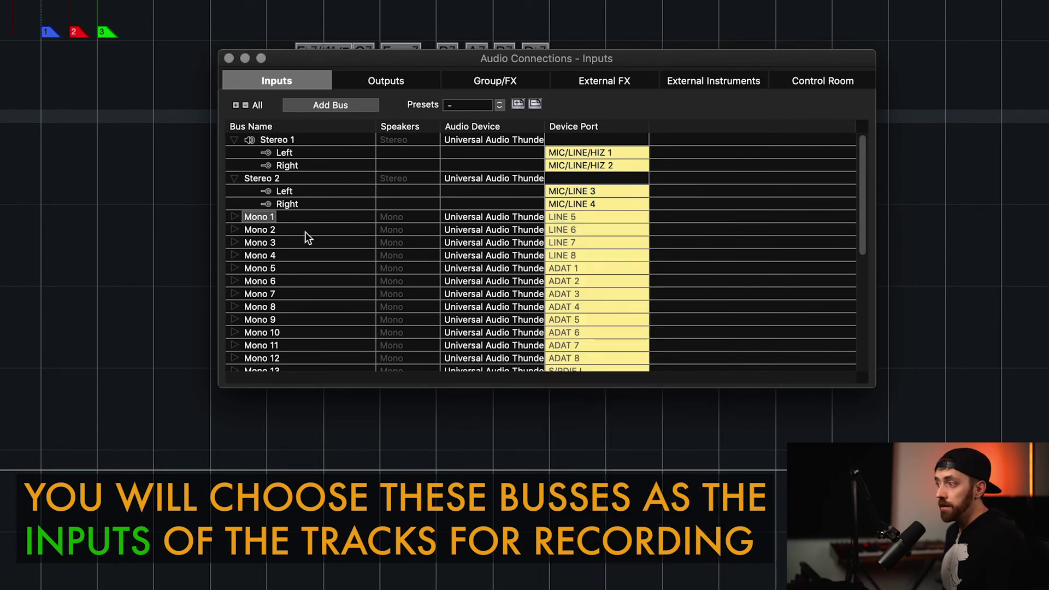
{"action": "left_click", "coordinate": [306, 232]}
{"action": "left_click", "coordinate": [572, 231]}
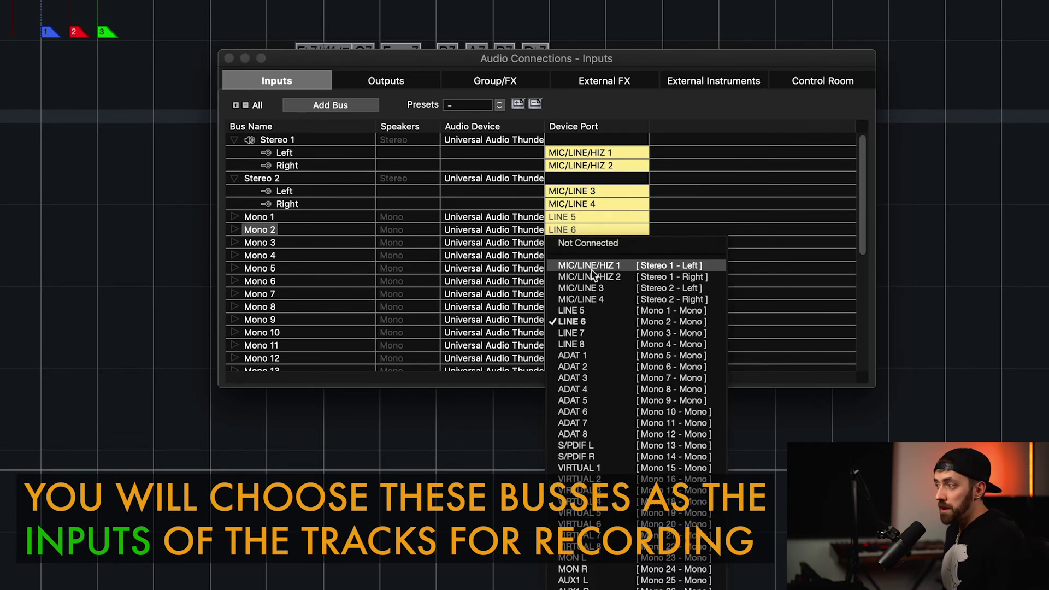
{"action": "left_click", "coordinate": [574, 322], "text": "shift"}
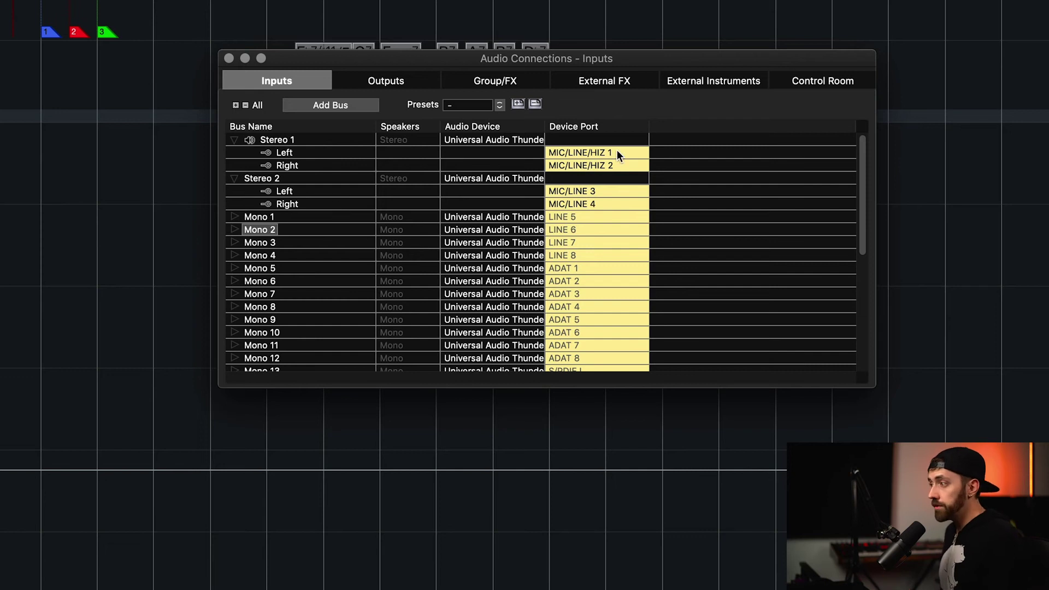
Step: Delete all input buses and add a new stereo bus named Stereo
{"action": "key", "text": "Delete"}
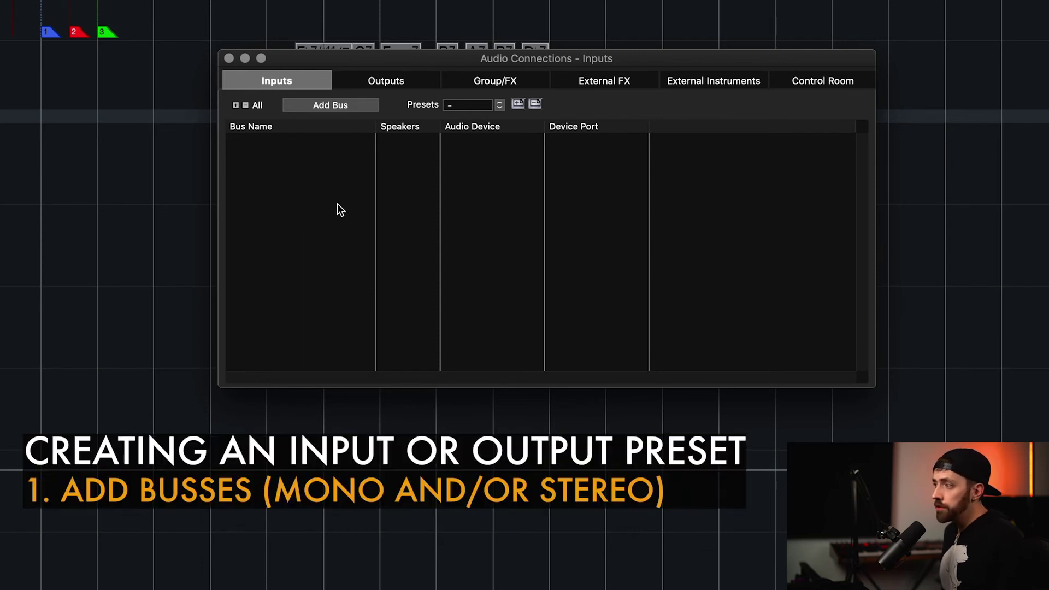
{"action": "left_click", "coordinate": [349, 105]}
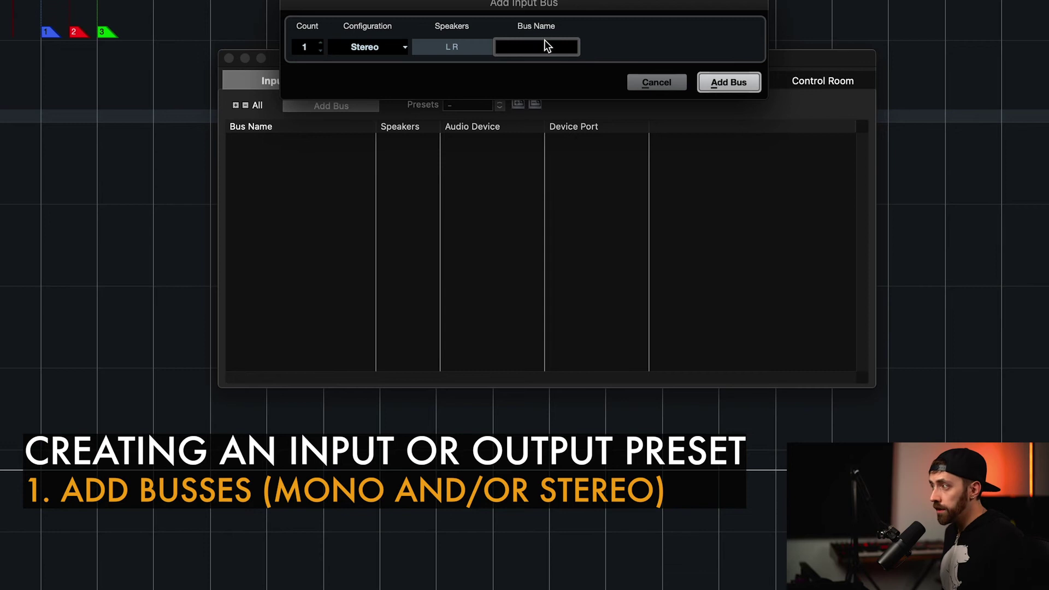
{"action": "type", "text": "Stereo"}
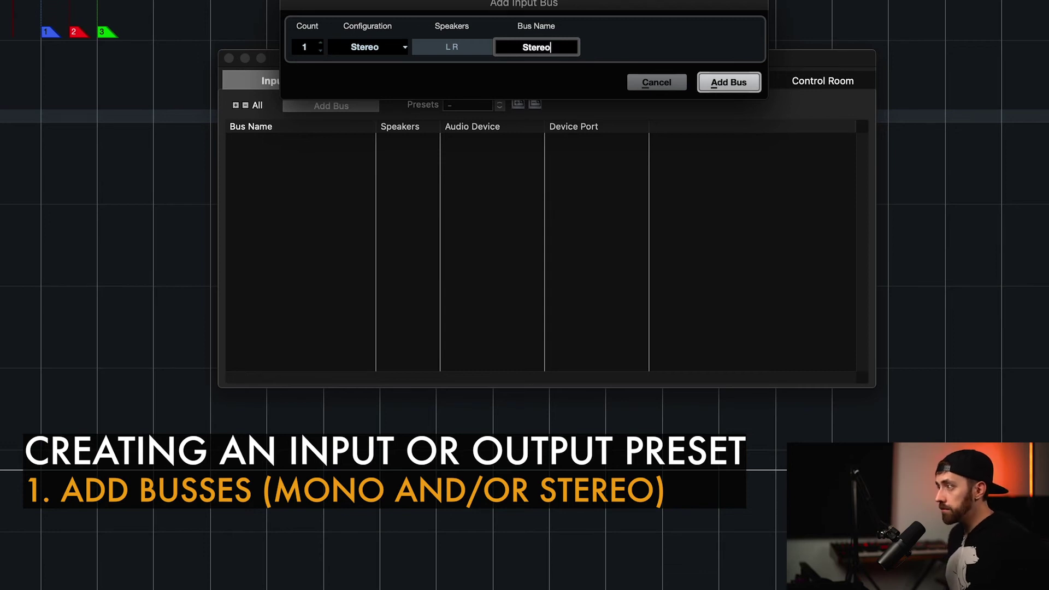
{"action": "key", "text": "Return"}
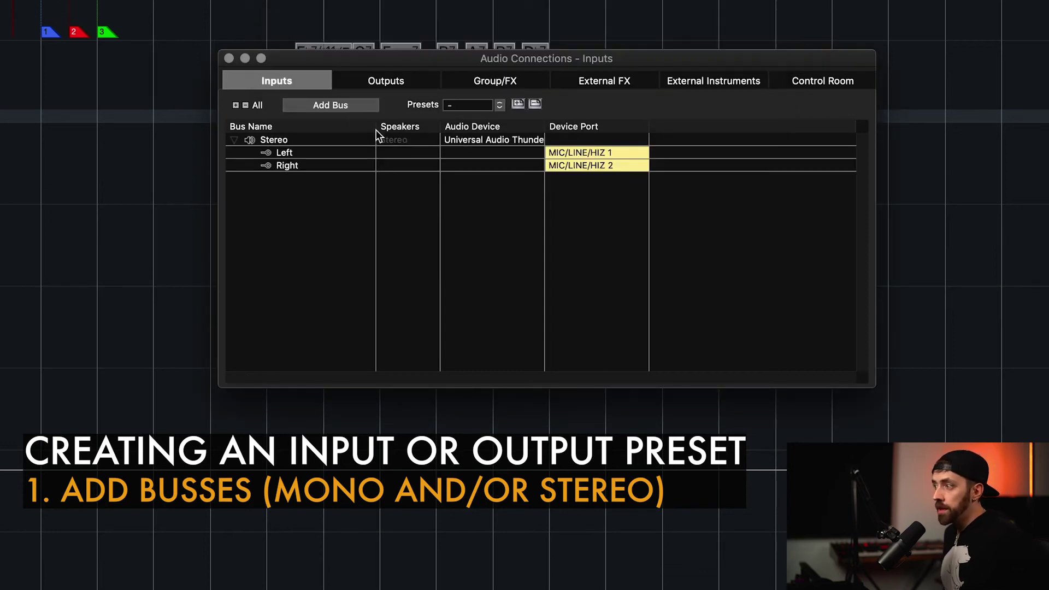
Step: Add two mono input buses named Mono, with count 2
{"action": "left_click", "coordinate": [337, 104]}
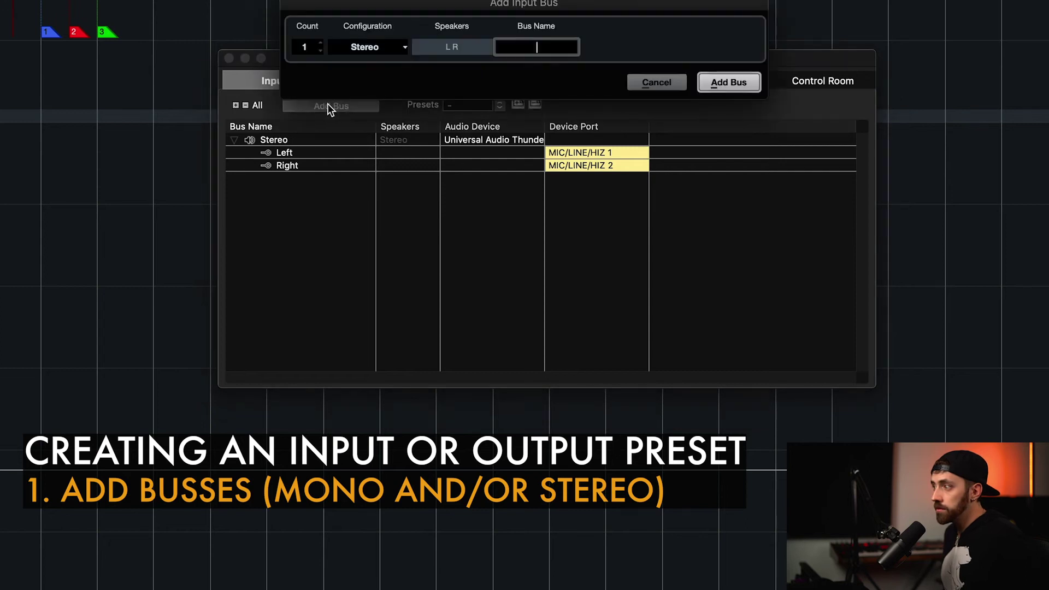
{"action": "left_click", "coordinate": [385, 48]}
{"action": "left_click", "coordinate": [372, 31]}
{"action": "double_click", "coordinate": [304, 47]}
{"action": "type", "text": "2"}
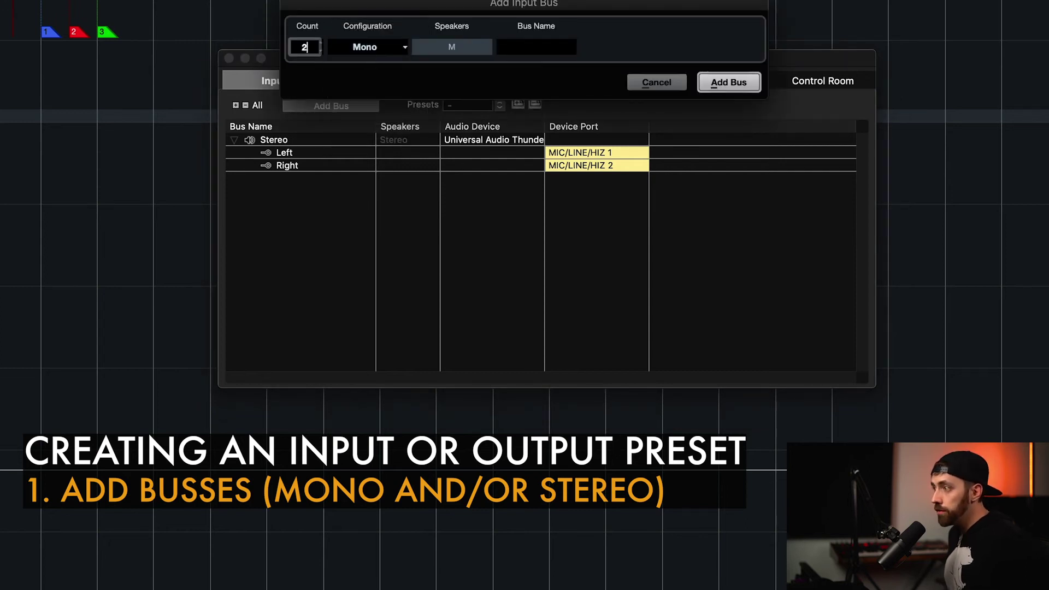
{"action": "left_click", "coordinate": [554, 48]}
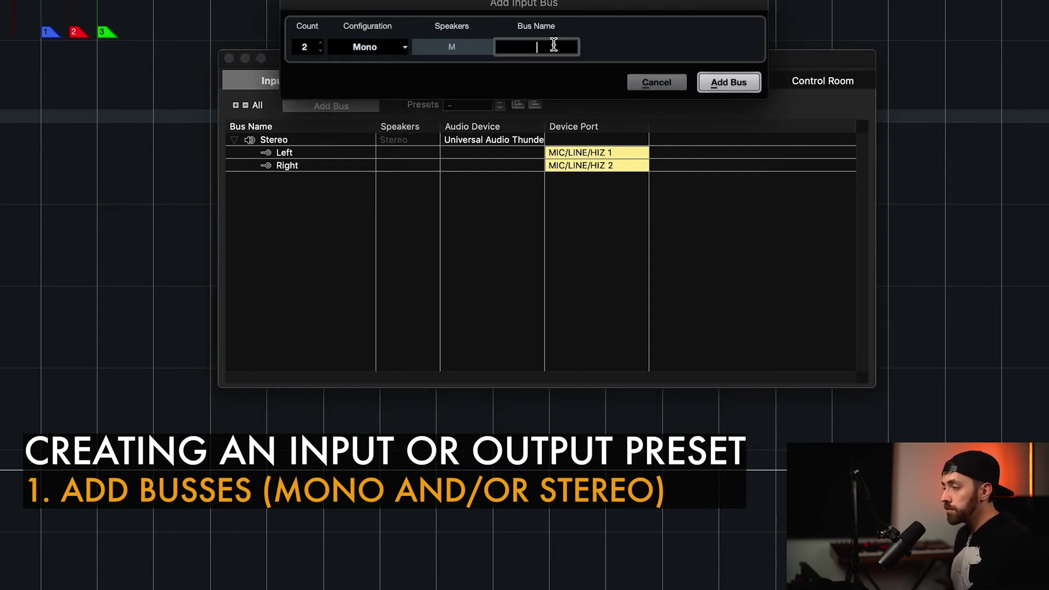
{"action": "type", "text": "Mono"}
{"action": "key", "text": "Return"}
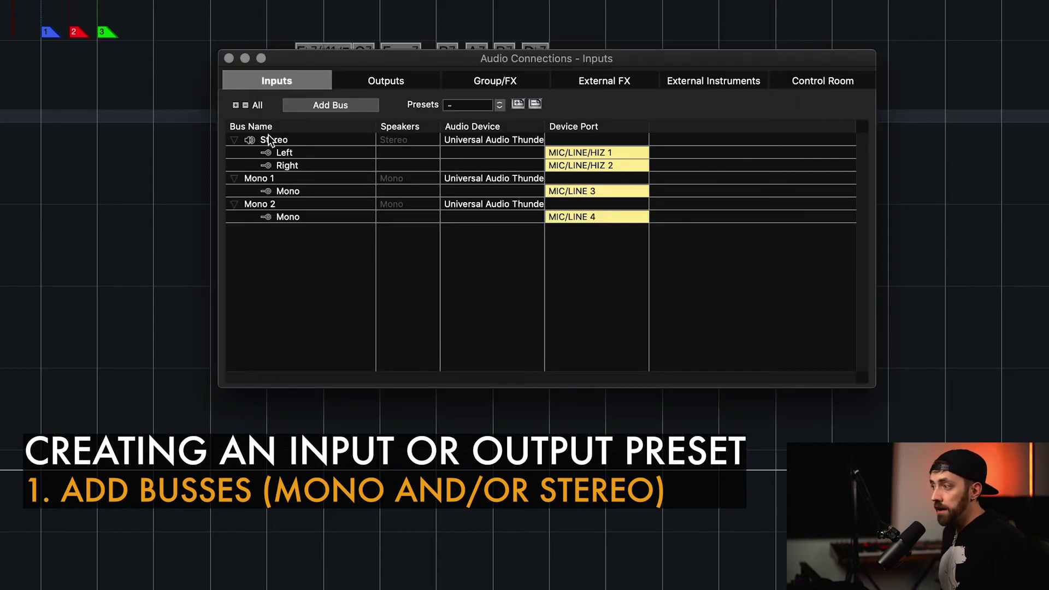
{"action": "double_click", "coordinate": [275, 140]}
{"action": "double_click", "coordinate": [267, 180]}
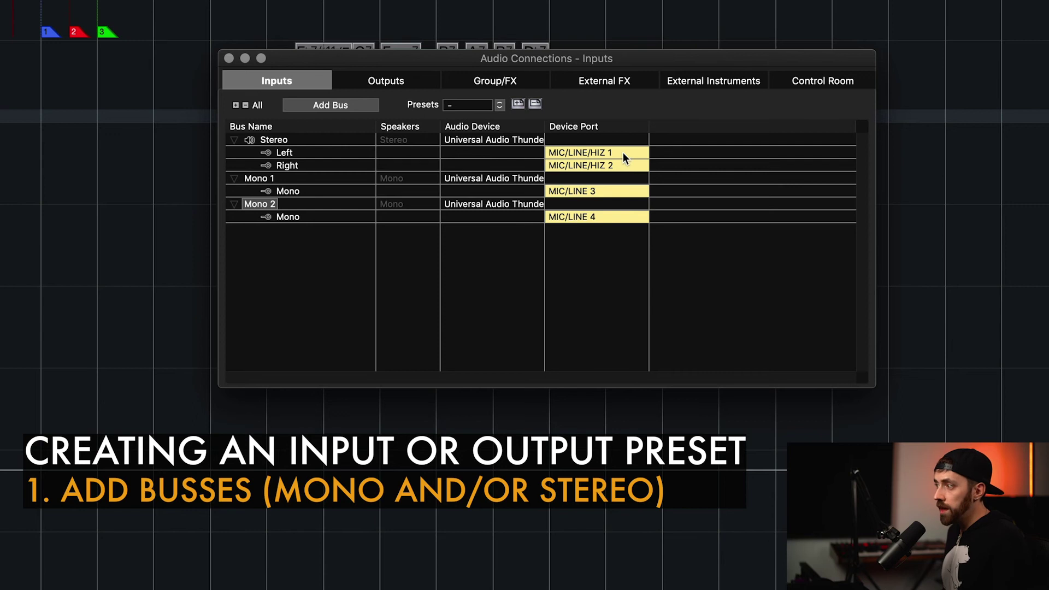
Step: Route Mono 1 to MIC/LINE/HIZ 1 and Mono 2 to MIC/LINE/HIZ 2
{"action": "left_click", "coordinate": [587, 191]}
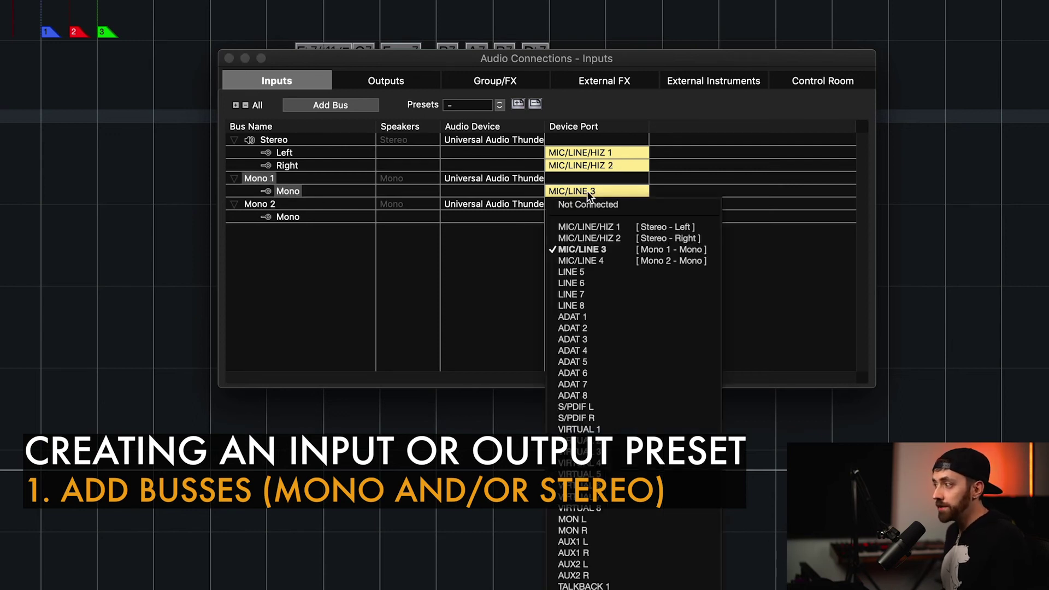
{"action": "left_click", "coordinate": [601, 227]}
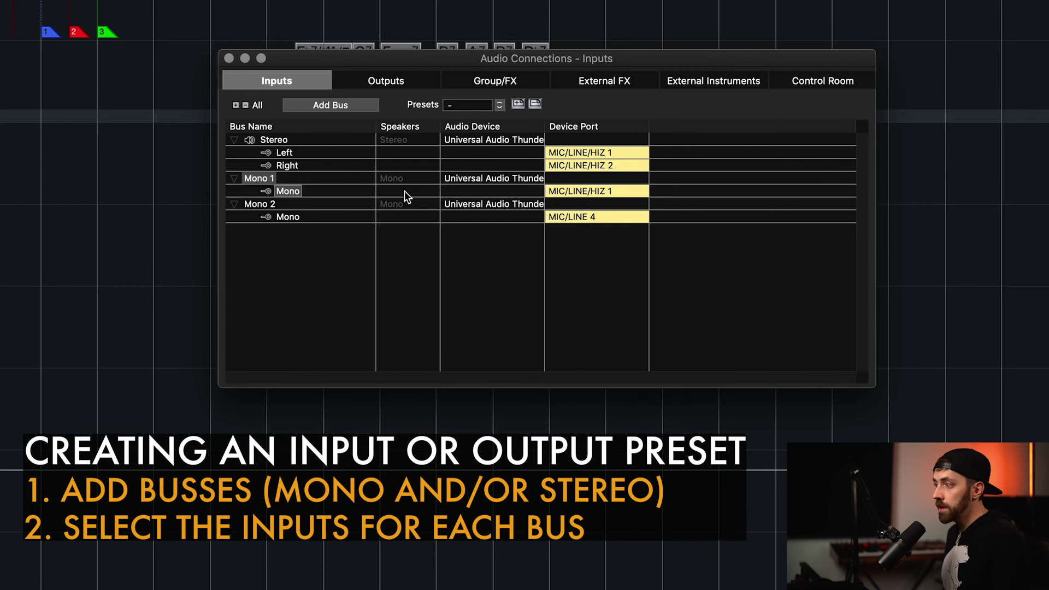
{"action": "left_click", "coordinate": [595, 217]}
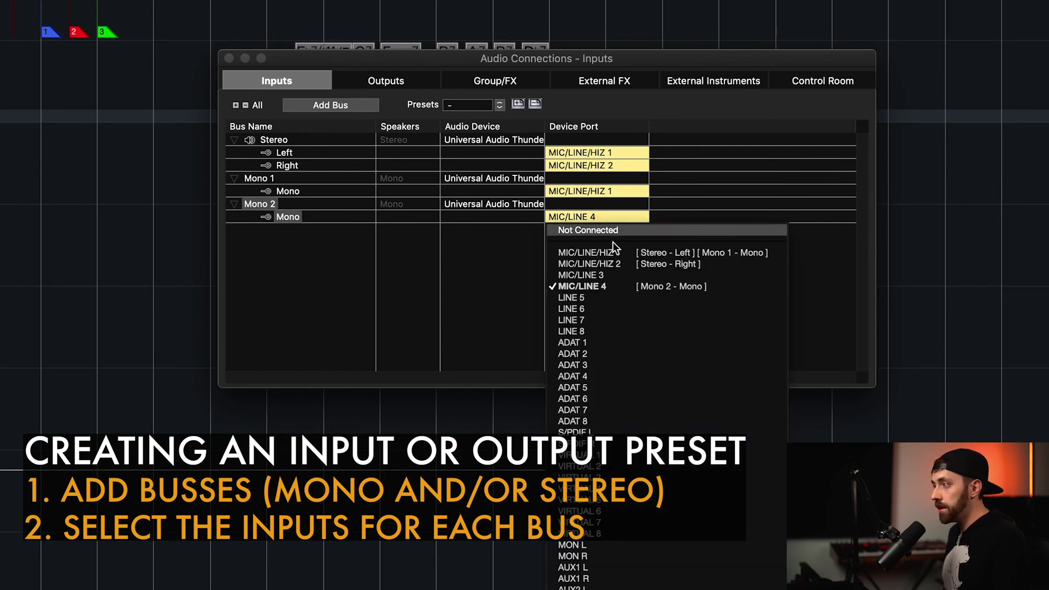
{"action": "left_click", "coordinate": [617, 268]}
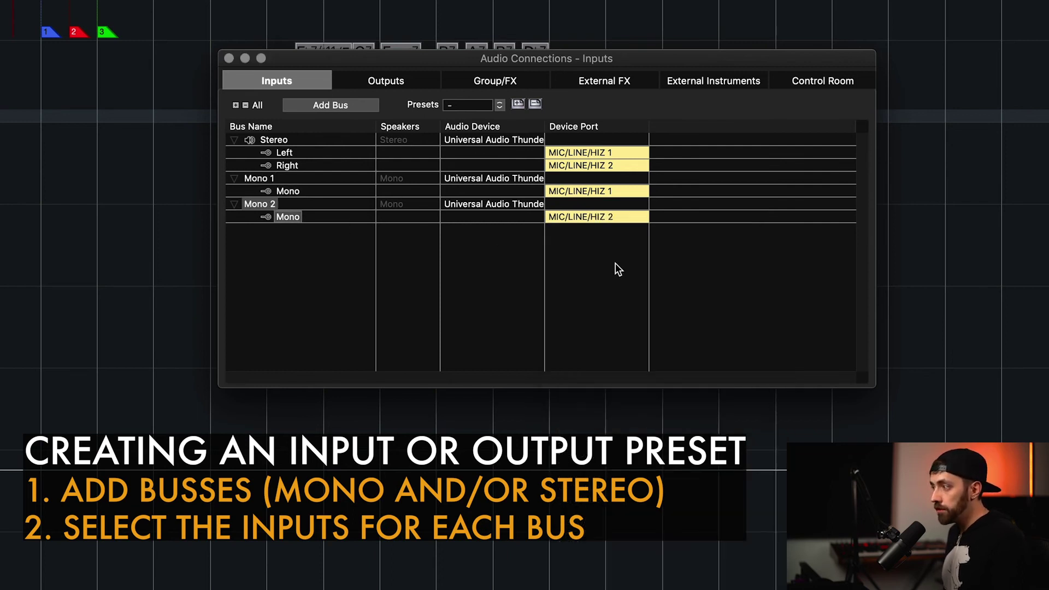
{"action": "left_click", "coordinate": [278, 175]}
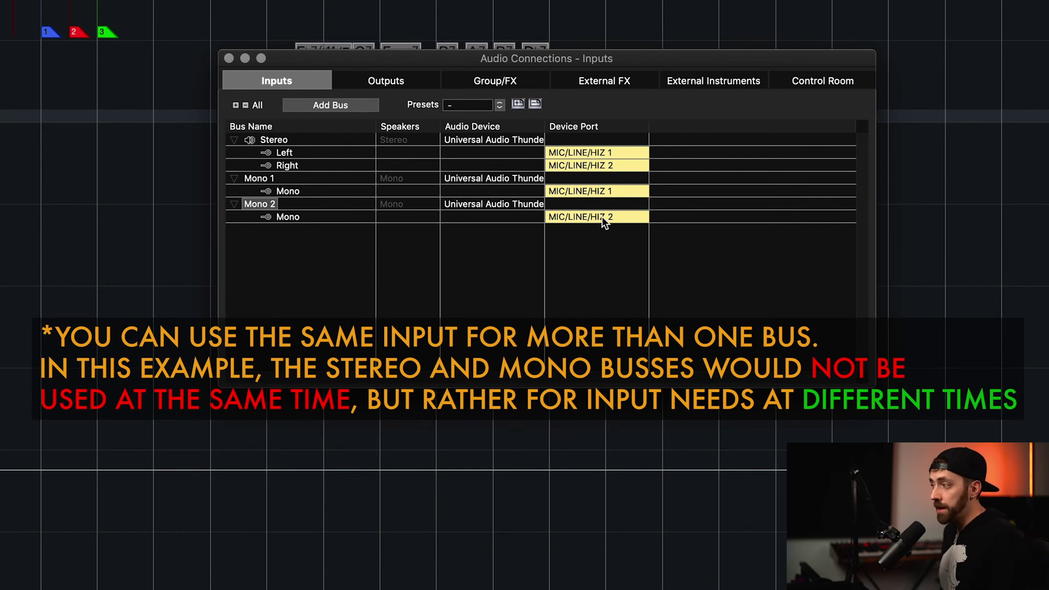
{"action": "left_click", "coordinate": [315, 140]}
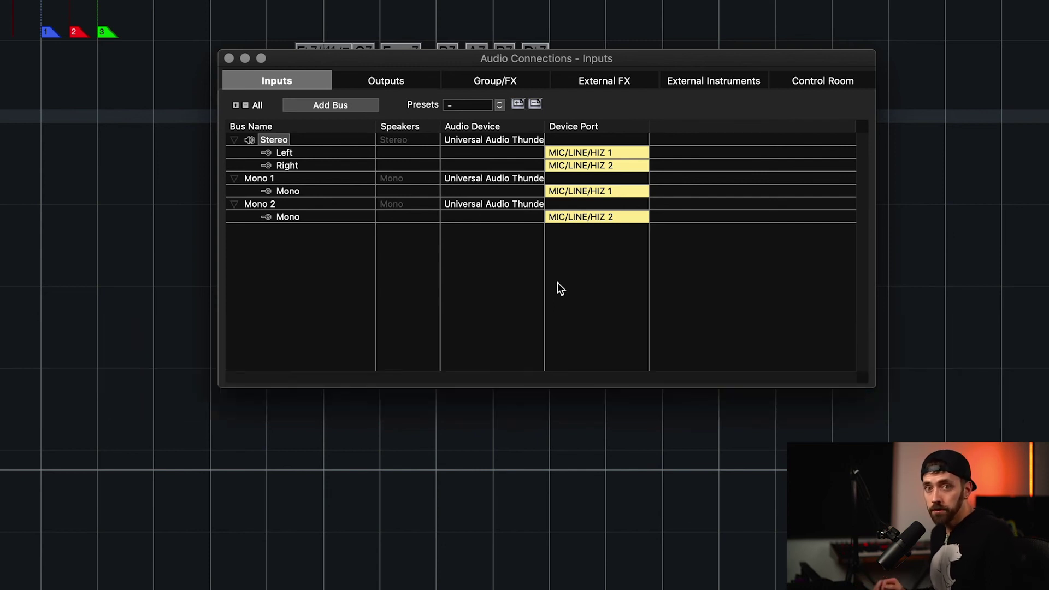
Step: Store the input layout as preset '1 Stereo 2 Mono Apollo', load it, and close Audio Connections
{"action": "left_click", "coordinate": [518, 104]}
{"action": "type", "text": "1 Stereo 2 Mono Apollo"}
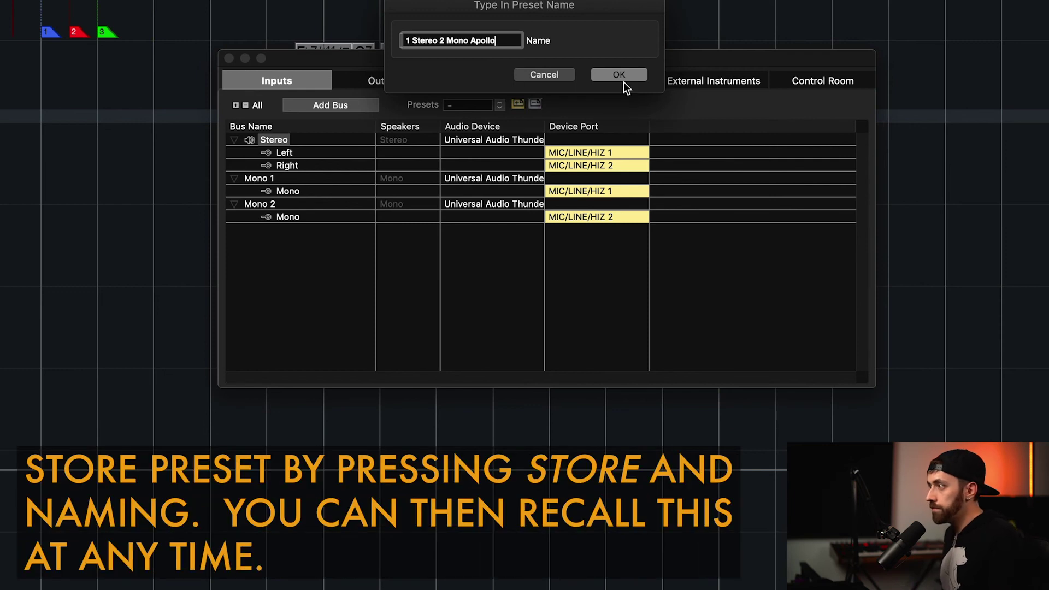
{"action": "left_click", "coordinate": [623, 77]}
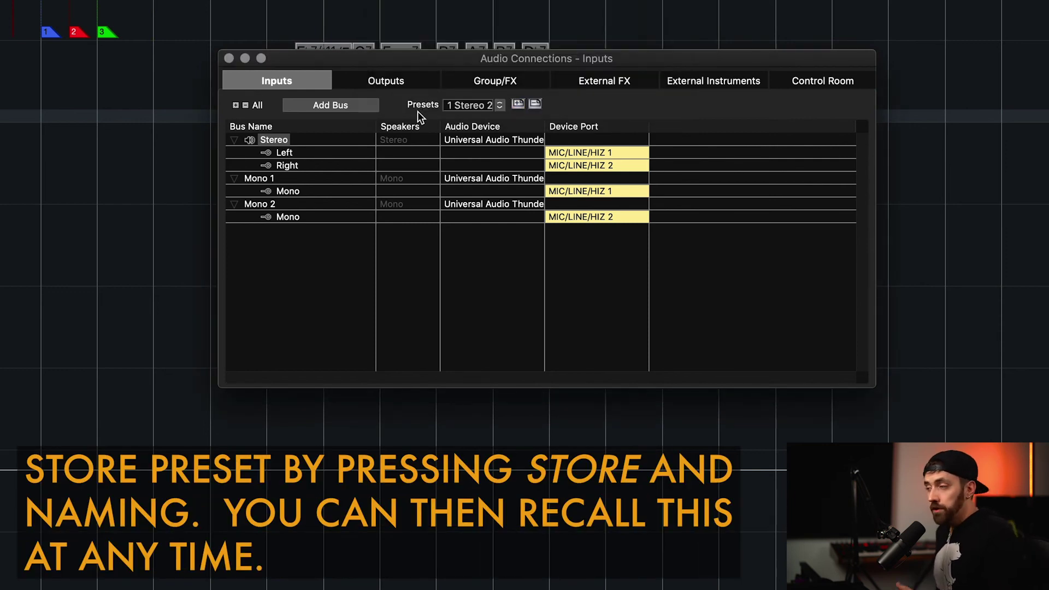
{"action": "left_click", "coordinate": [477, 106]}
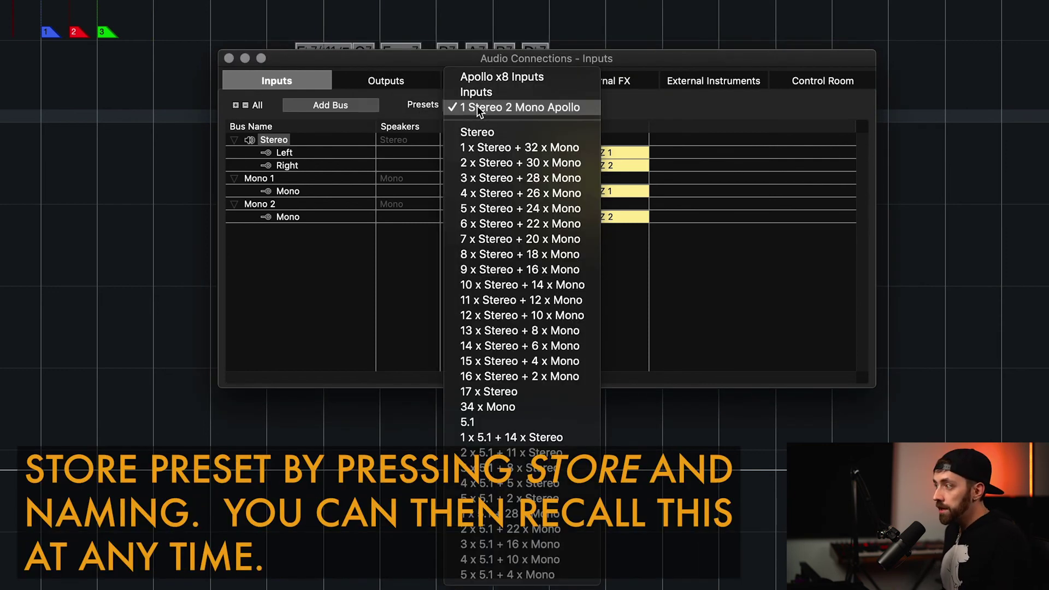
{"action": "left_click", "coordinate": [527, 108]}
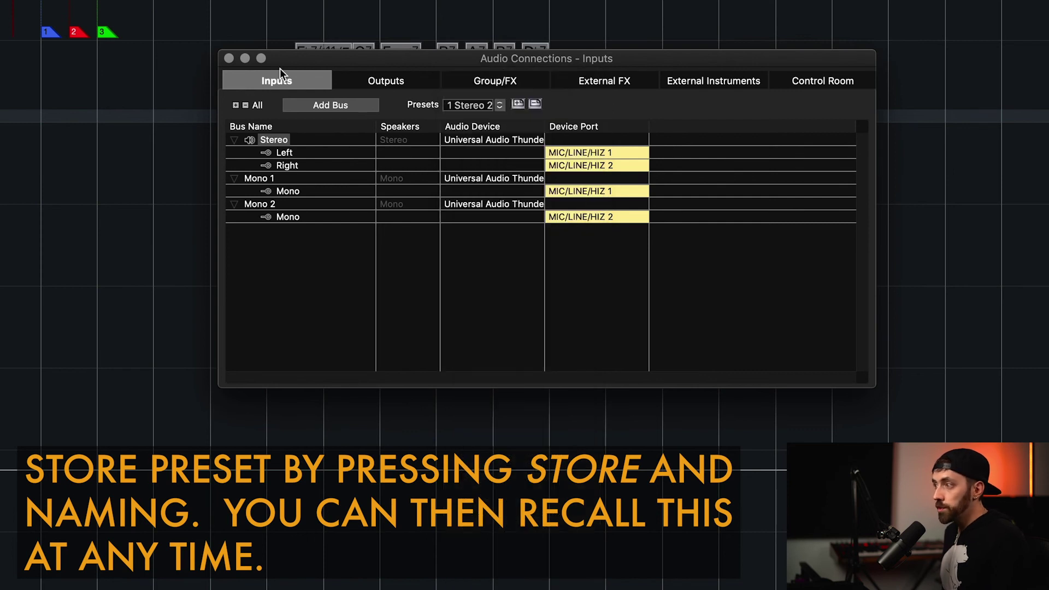
{"action": "left_click", "coordinate": [229, 58]}
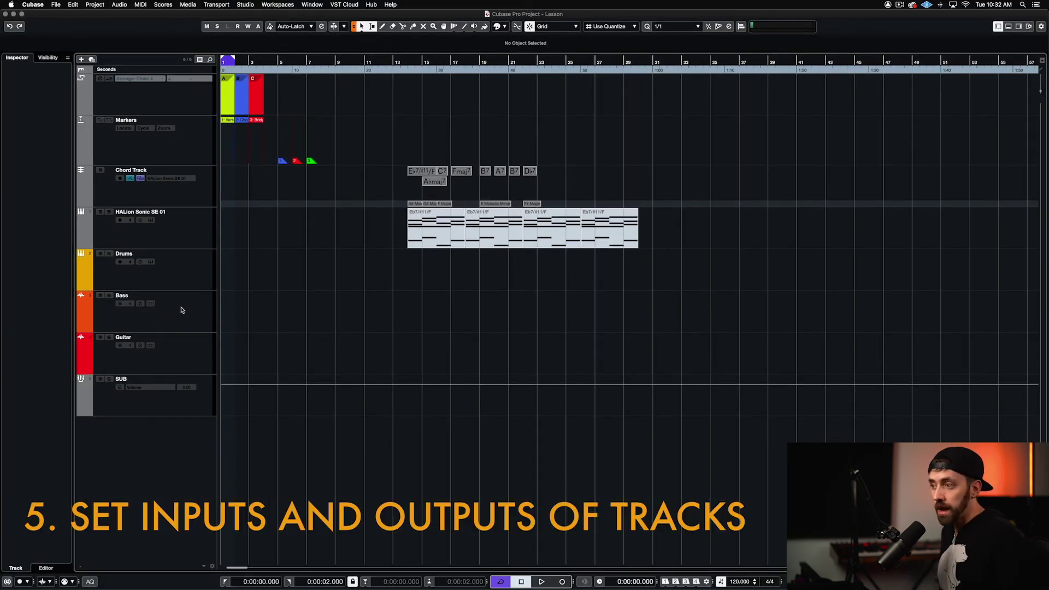
Step: Look over the Bass track's input bus choices, then route the Guitar track's input to Mono 2
{"action": "left_click", "coordinate": [182, 310]}
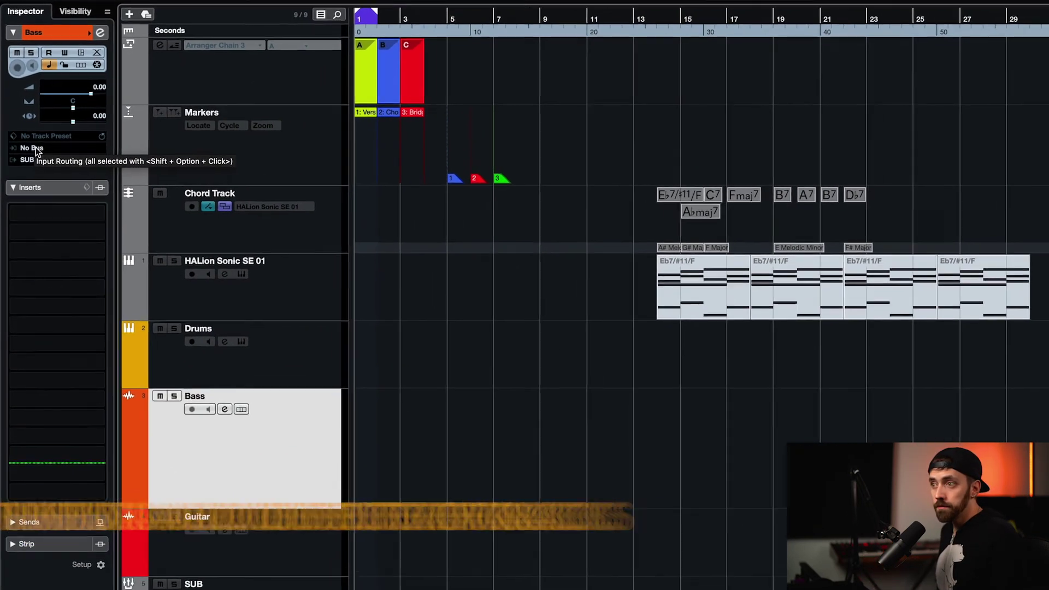
{"action": "left_click", "coordinate": [30, 147]}
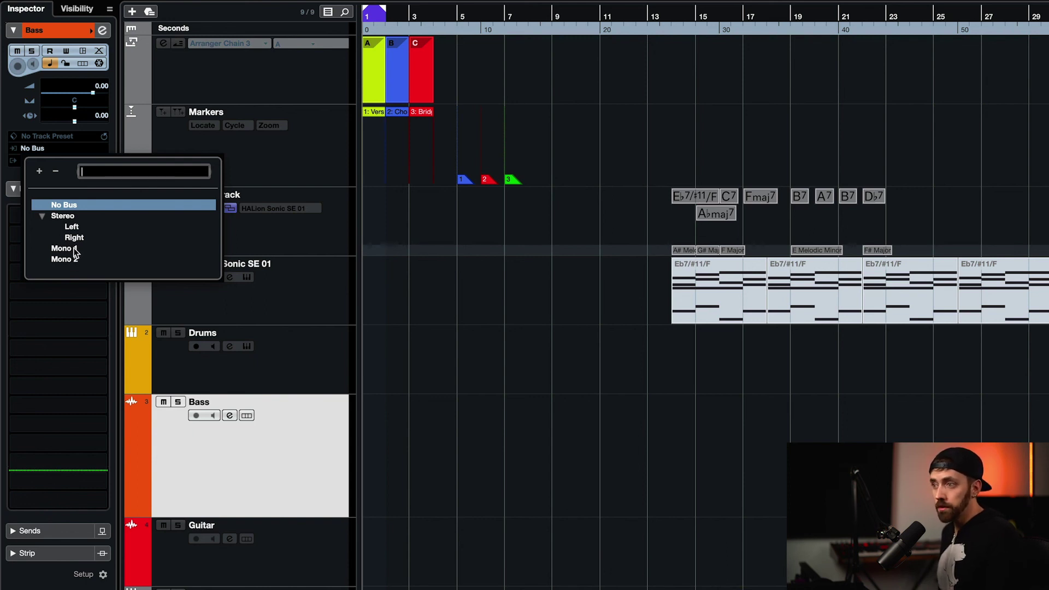
{"action": "key", "text": "Escape"}
{"action": "left_click", "coordinate": [300, 552]}
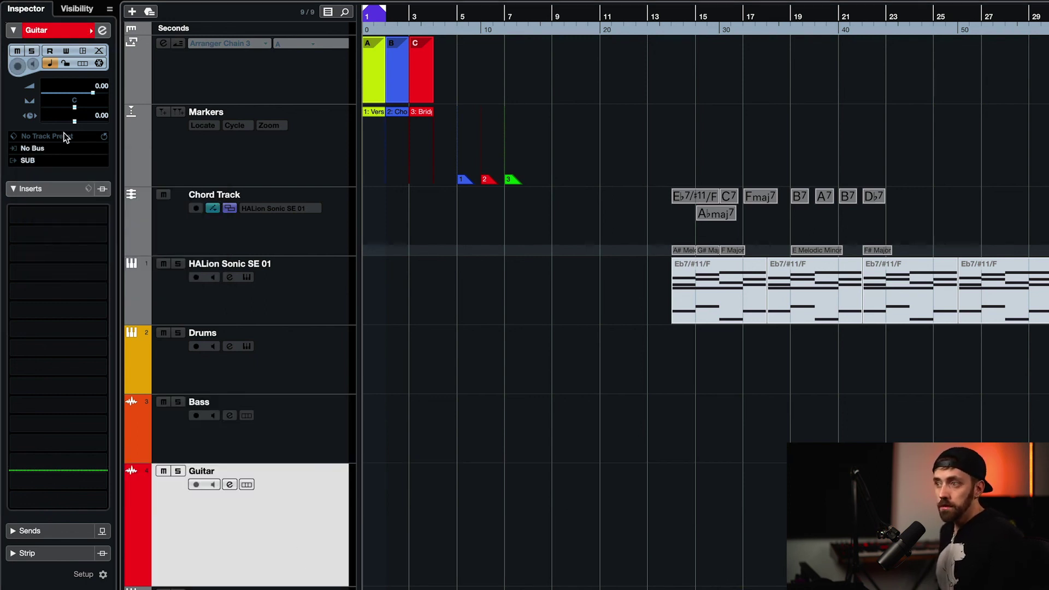
{"action": "left_click", "coordinate": [45, 149]}
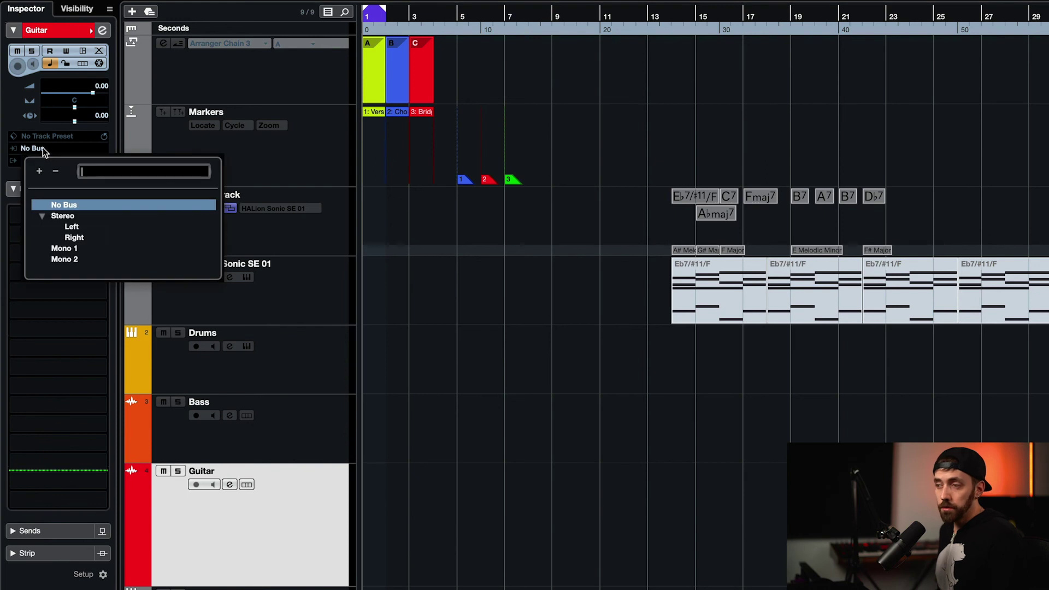
{"action": "left_click", "coordinate": [63, 259]}
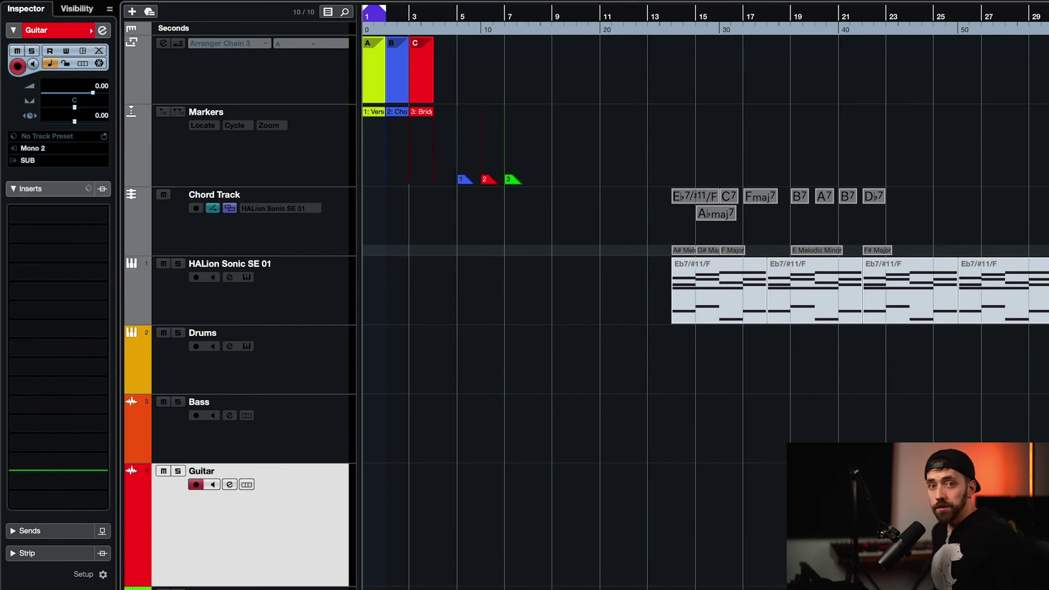
{"action": "left_click", "coordinate": [246, 563]}
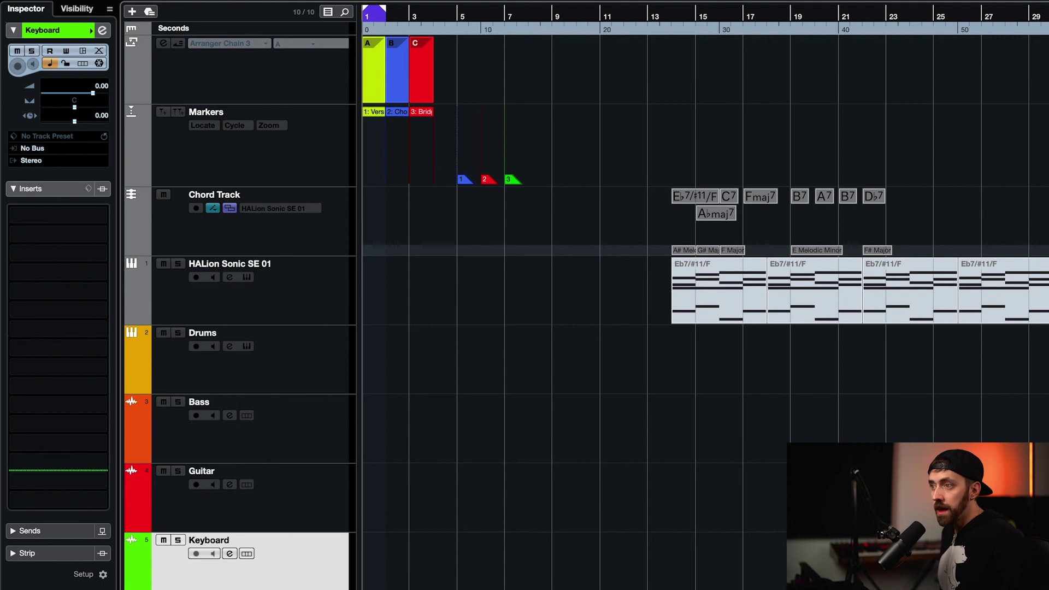
Step: Route the Keyboard track's input to Stereo and check that bus in Audio Connections (F4)
{"action": "left_click", "coordinate": [33, 148]}
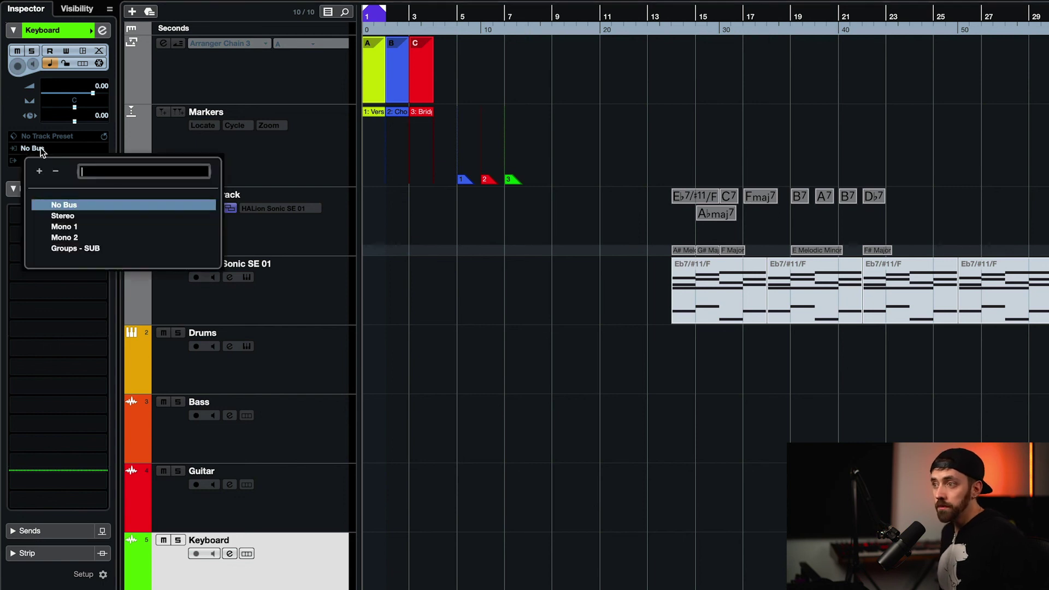
{"action": "left_click", "coordinate": [74, 216]}
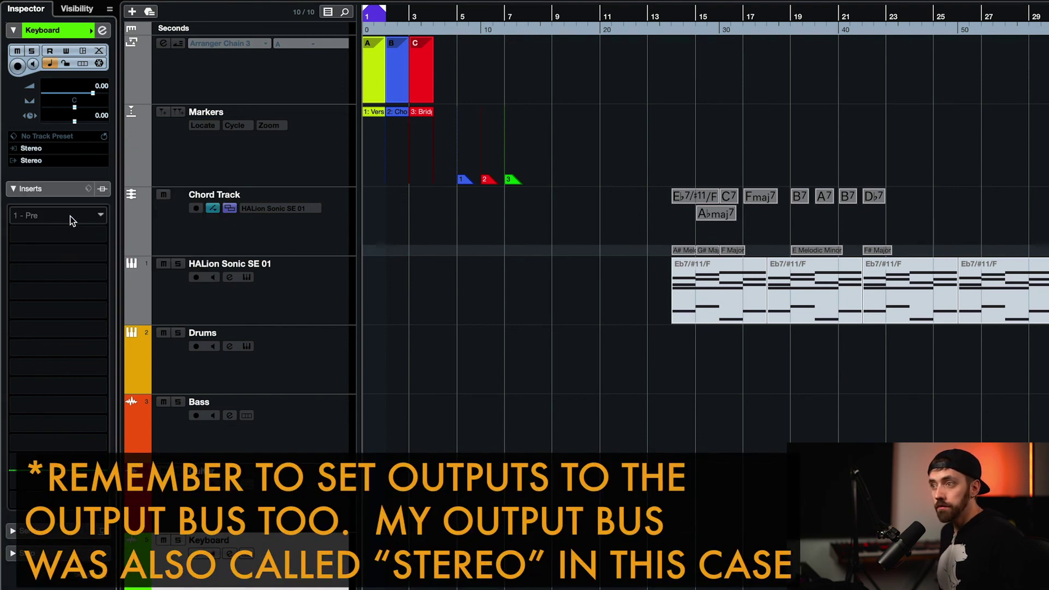
{"action": "key", "text": "F4"}
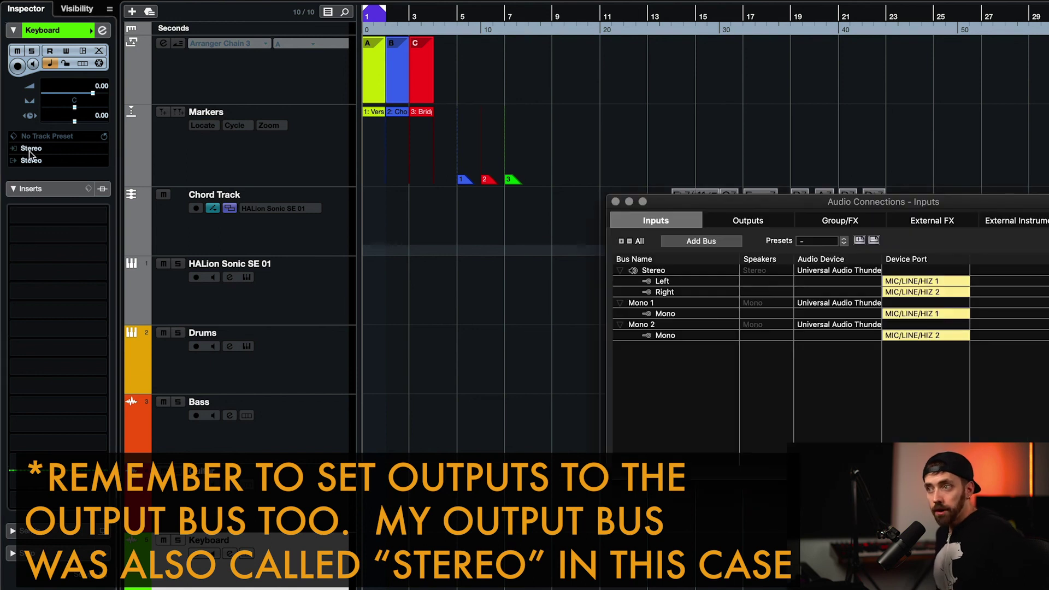
{"action": "left_click", "coordinate": [654, 271]}
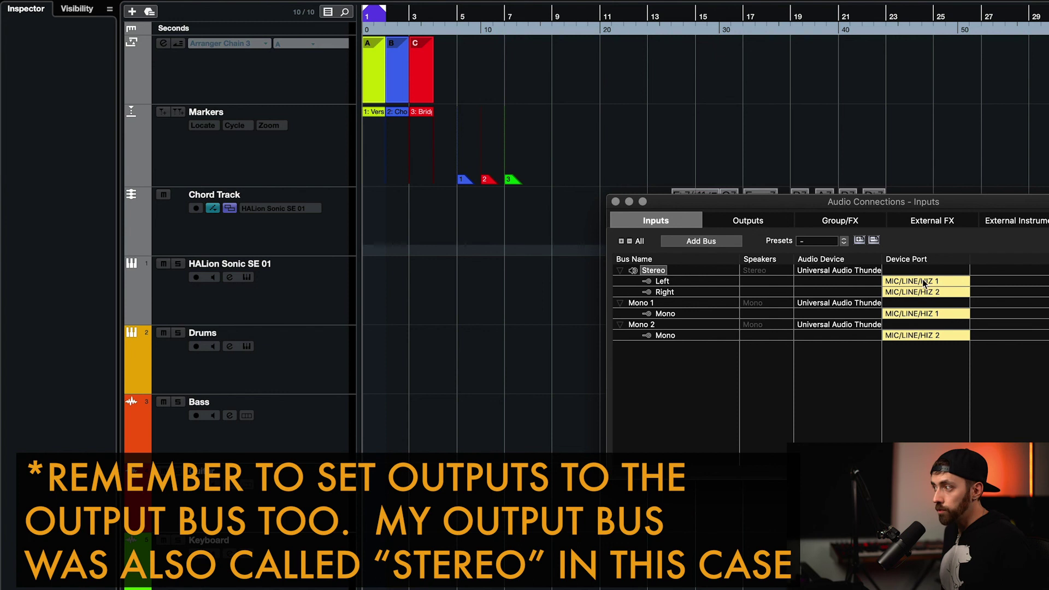